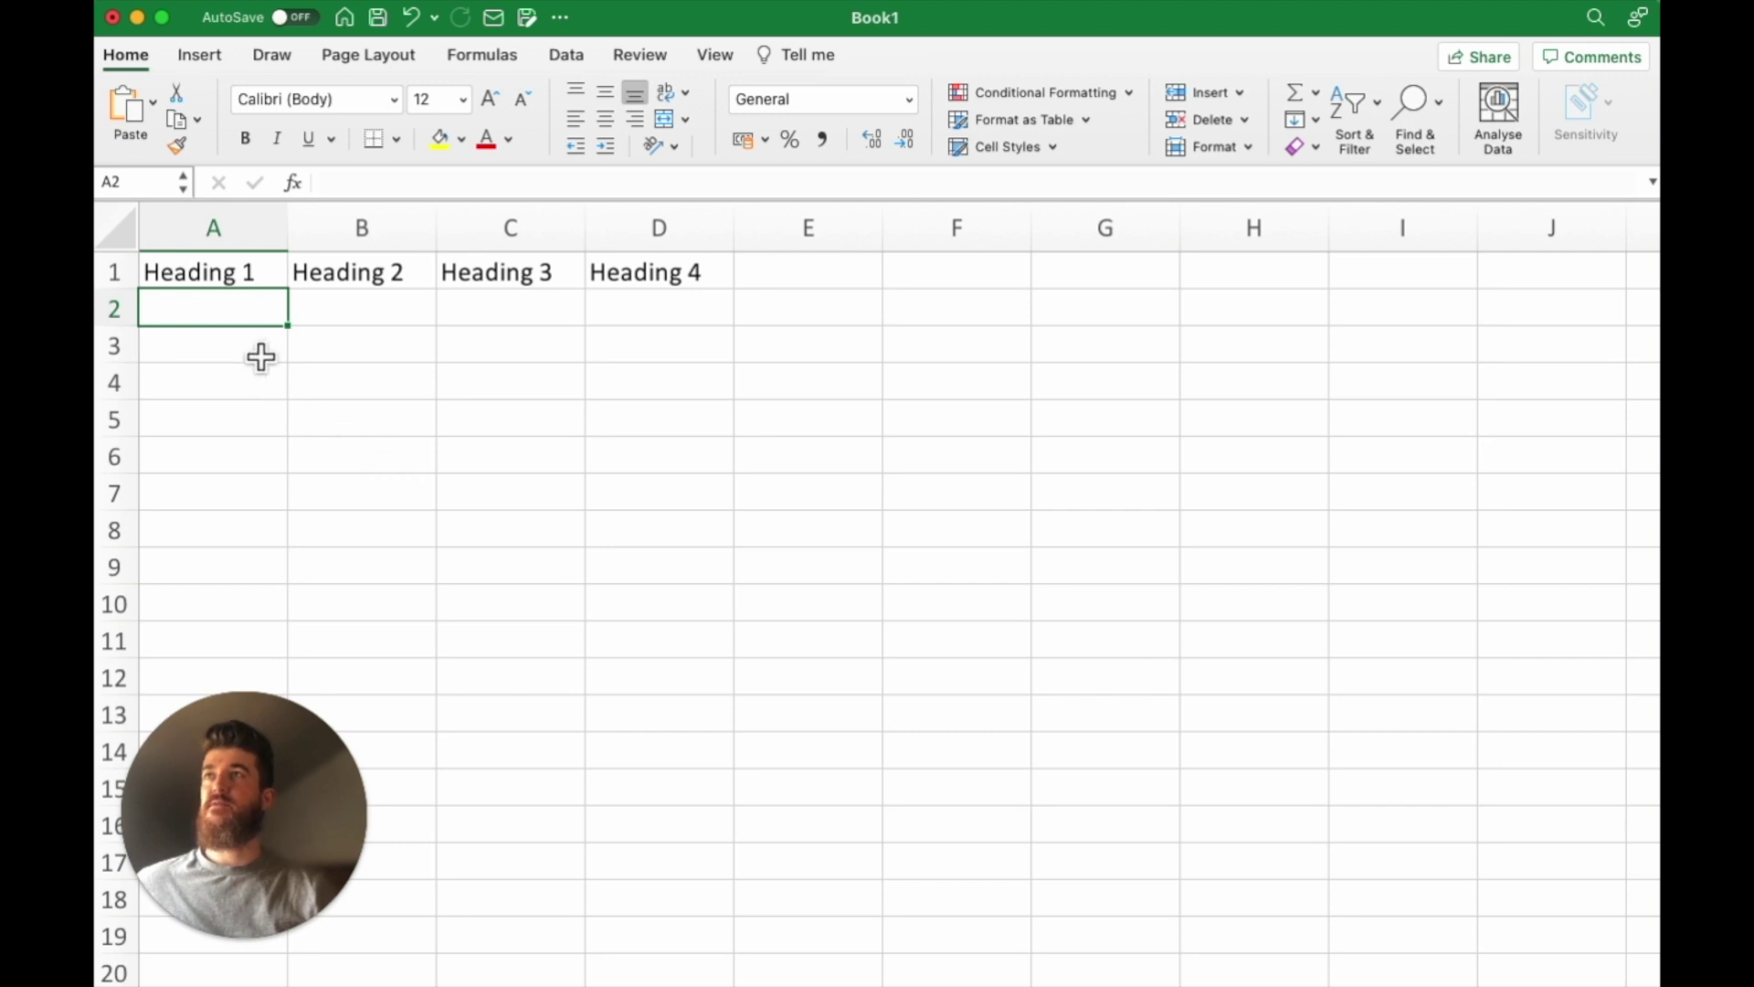
# Convert the headings in A1:D1 into a table, with 'My table has headers' ticked.
pyautogui.moveTo(196, 283); pyautogui.dragTo(705, 293)
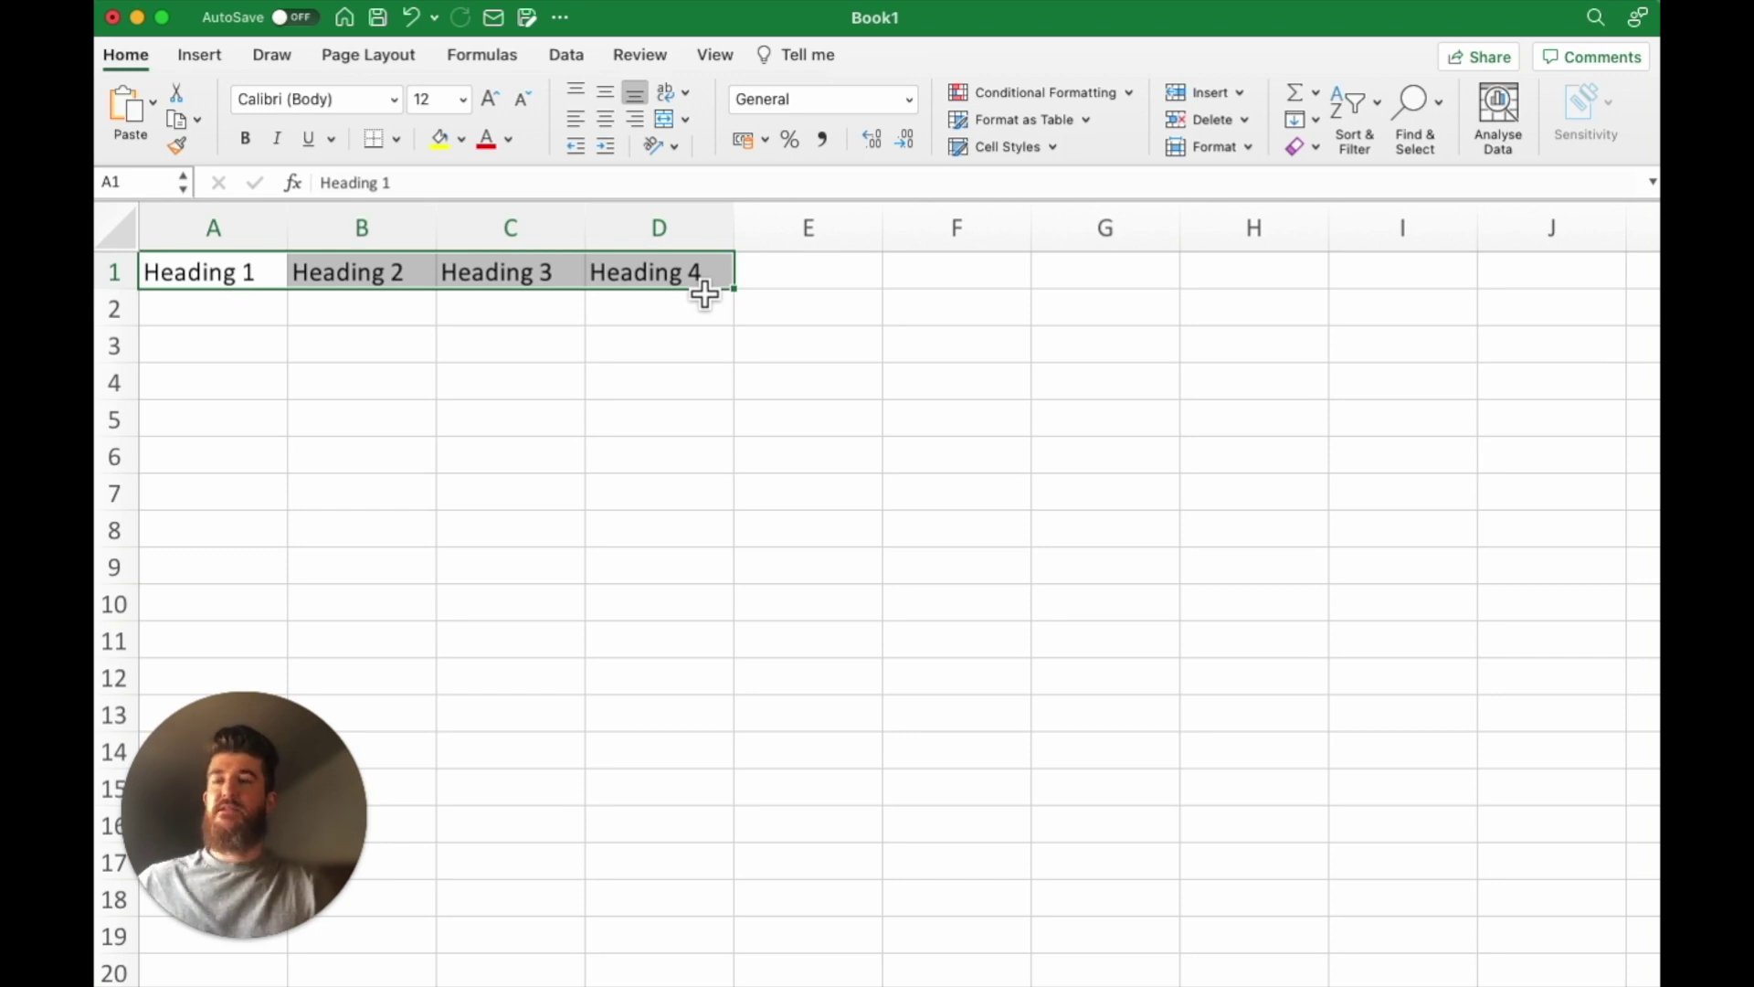
pyautogui.press('super+t')
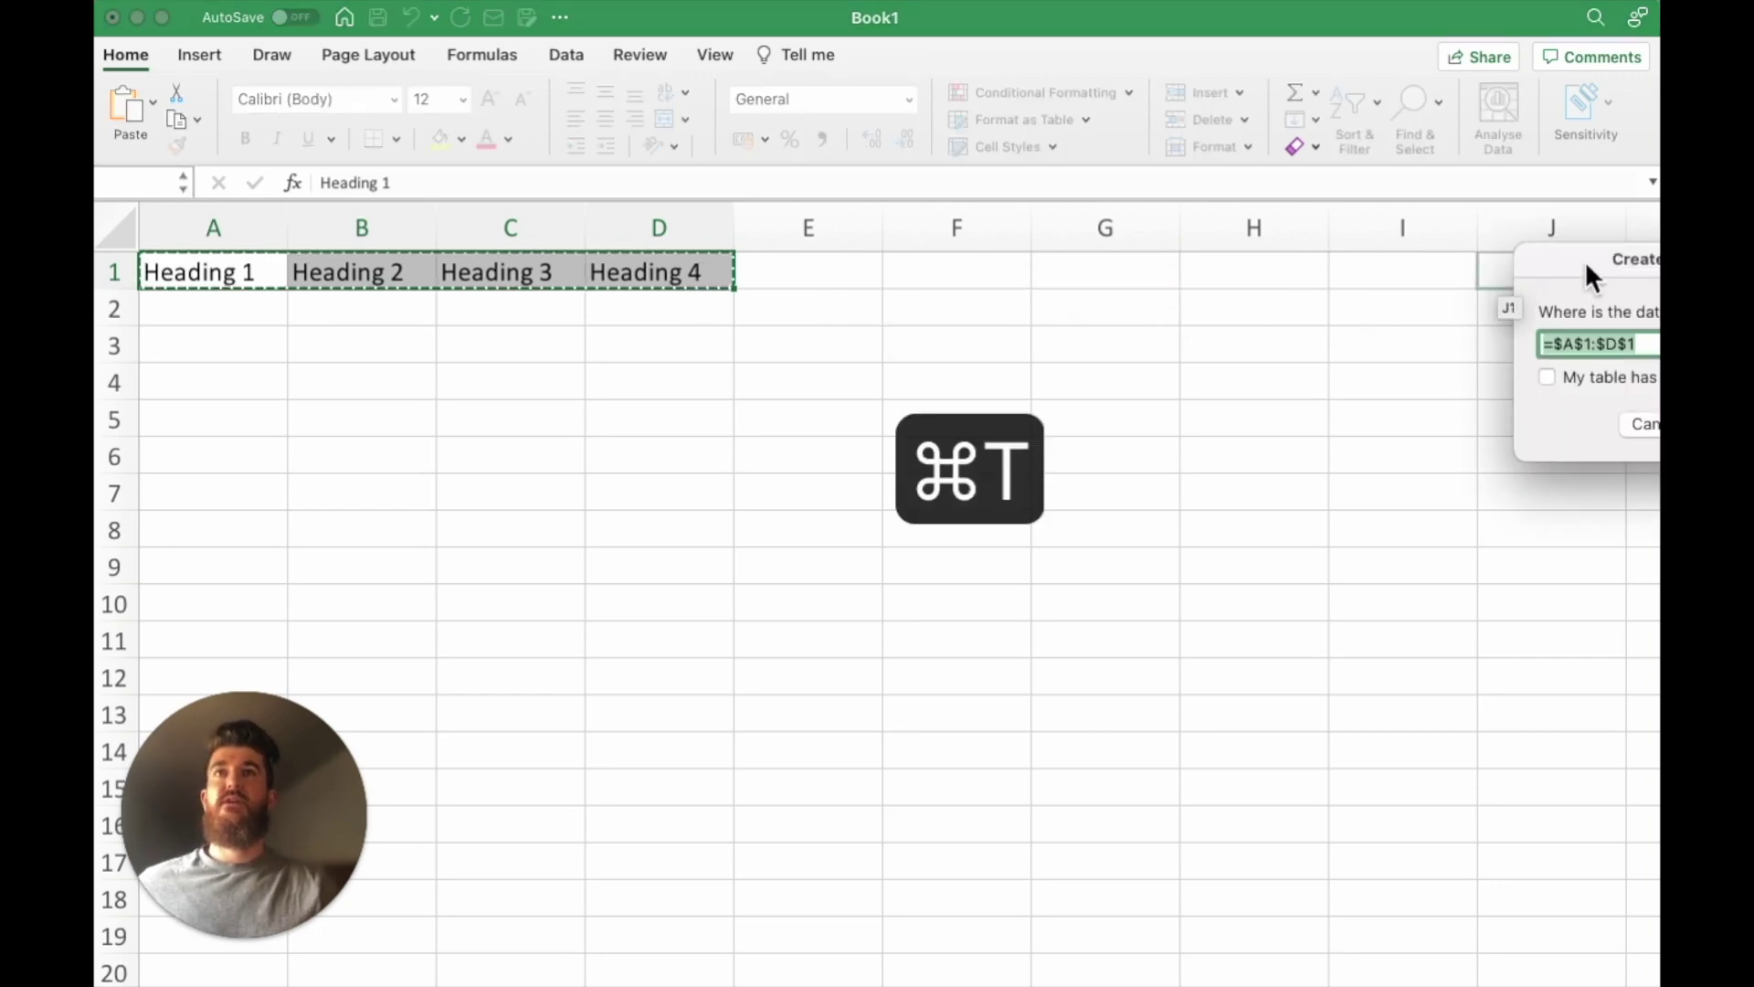
pyautogui.click(1274, 382)
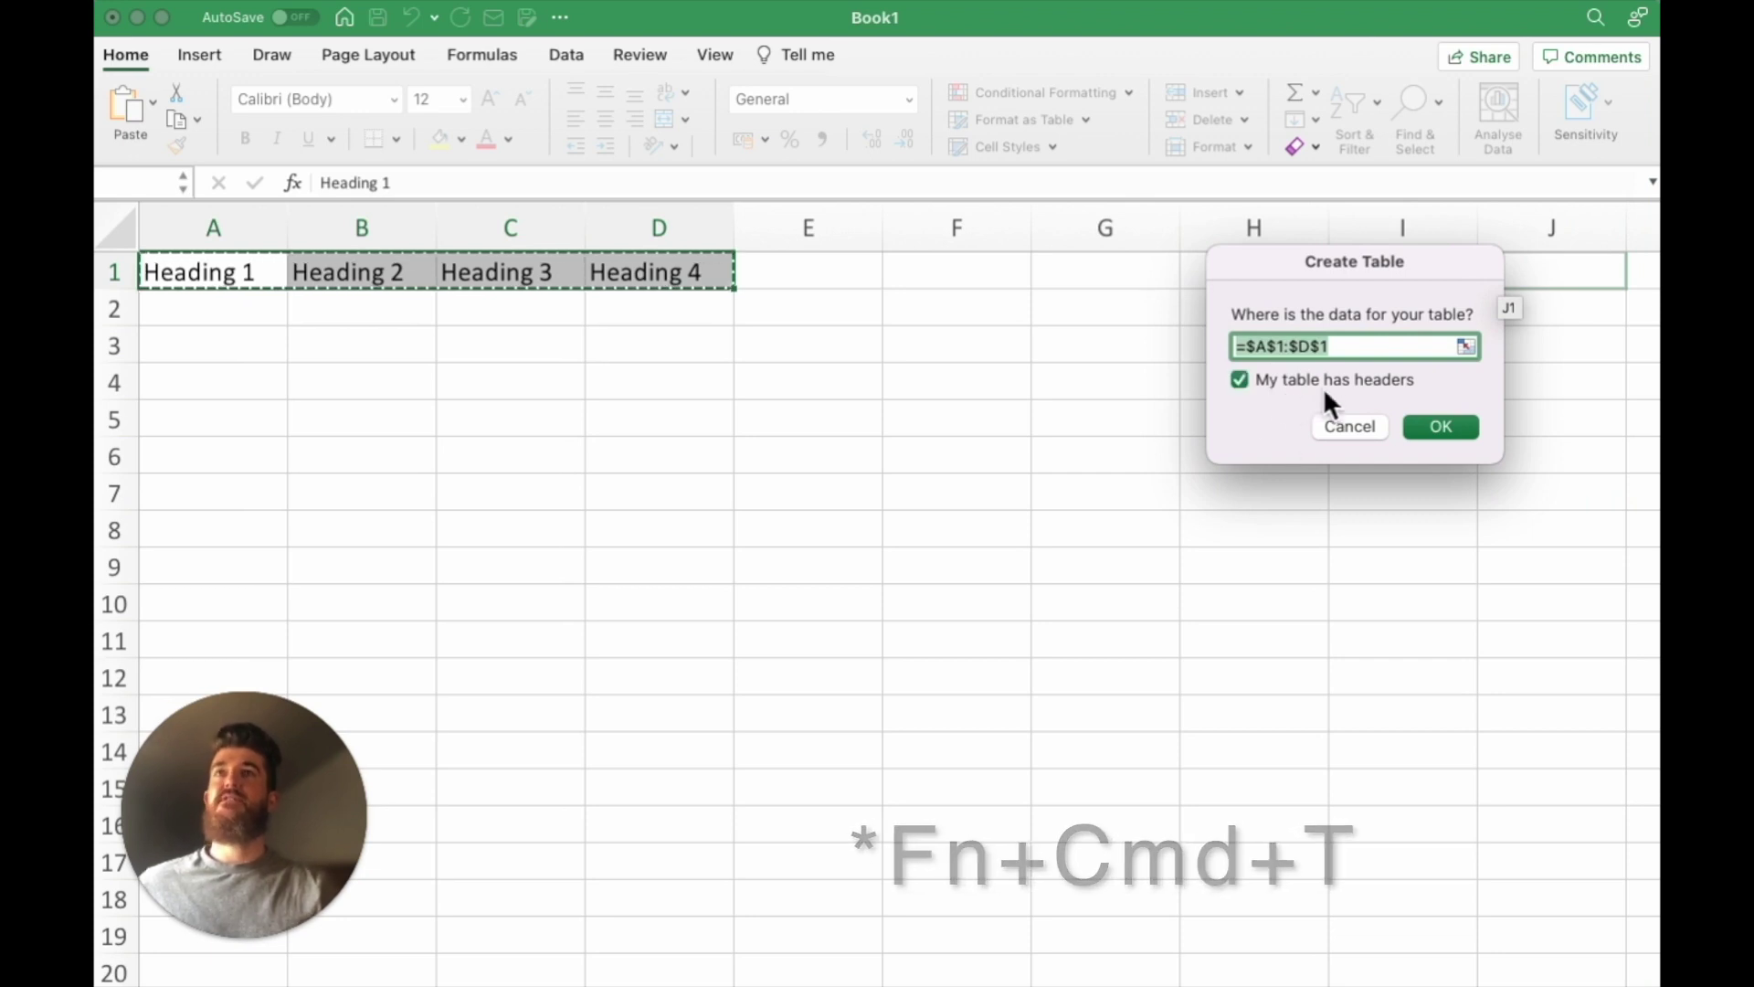
pyautogui.click(1440, 433)
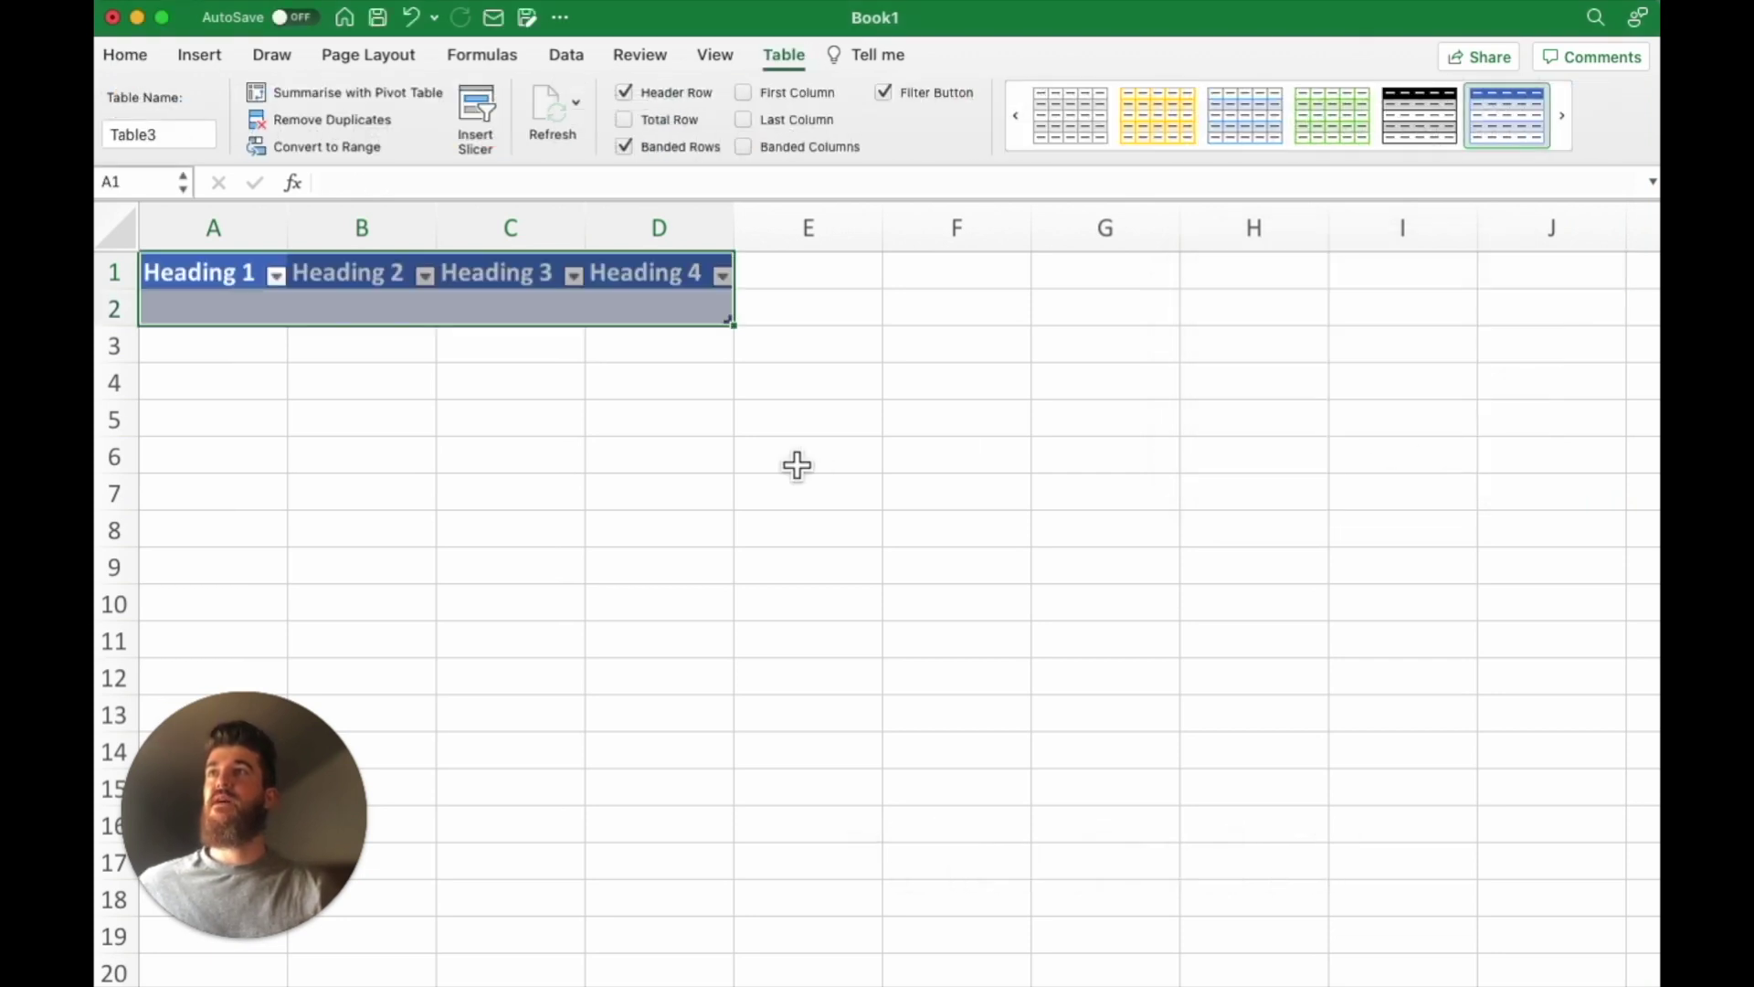
# Try the yellow and light-blue bordered table styles, then settle on the black-header style.
pyautogui.click(377, 441)
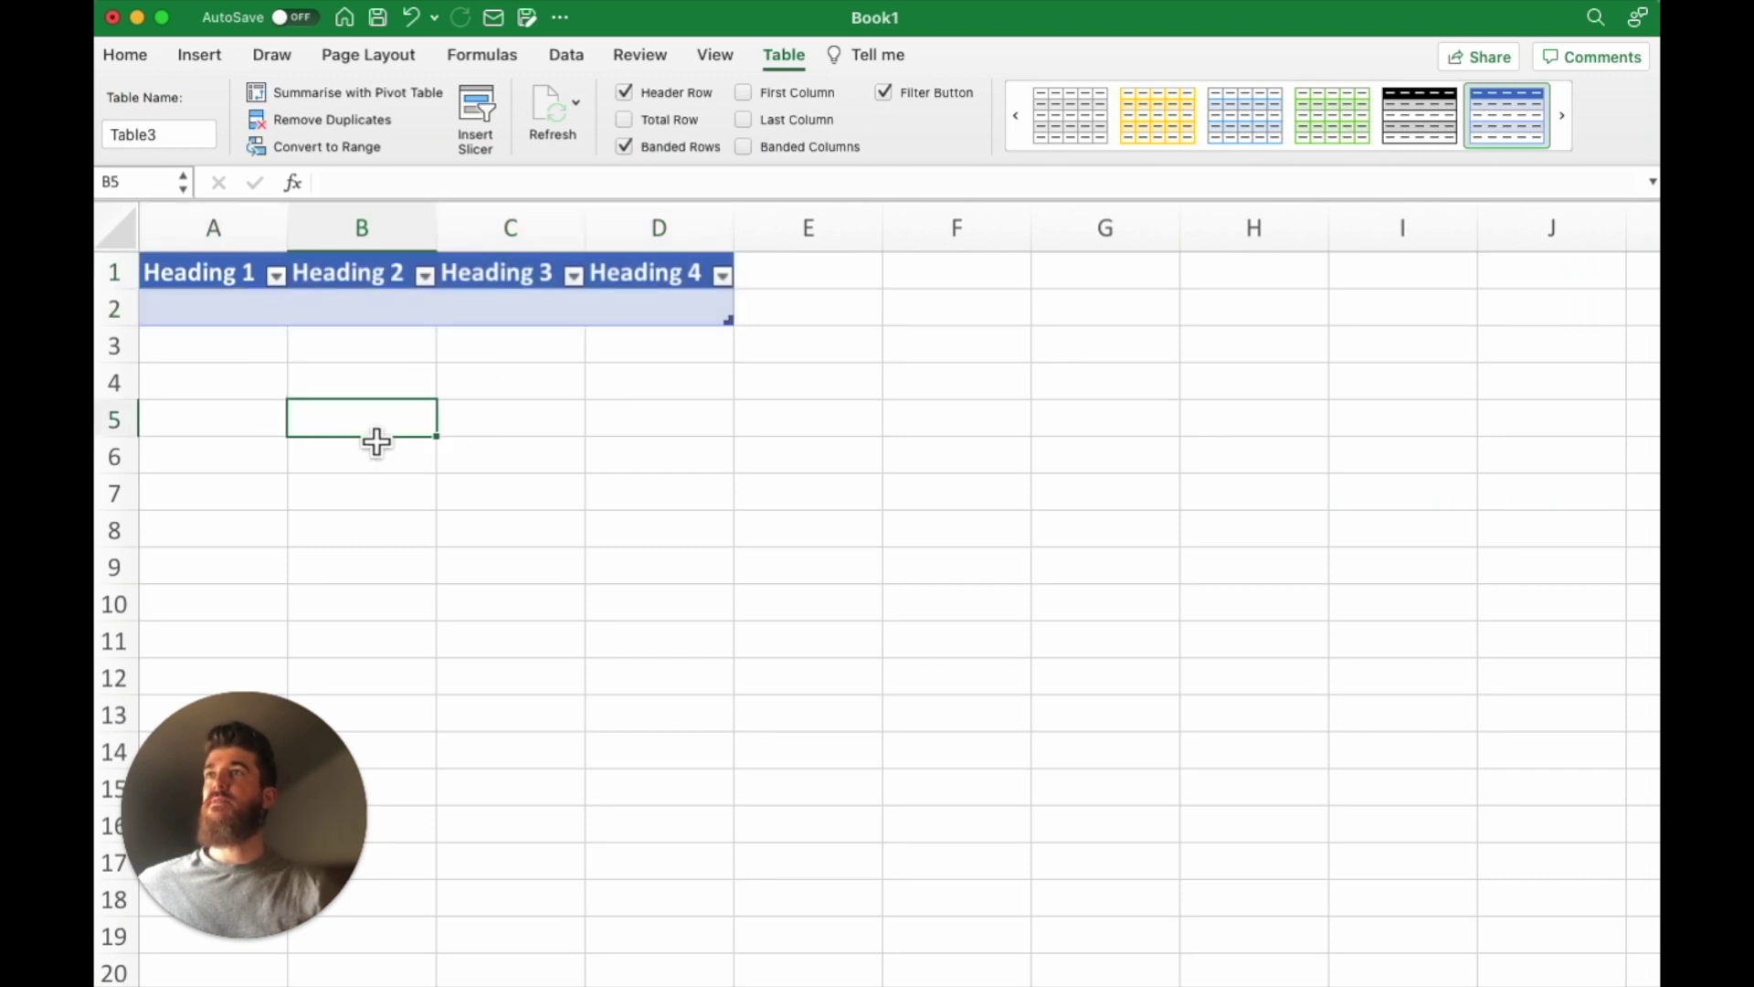
pyautogui.click(235, 315)
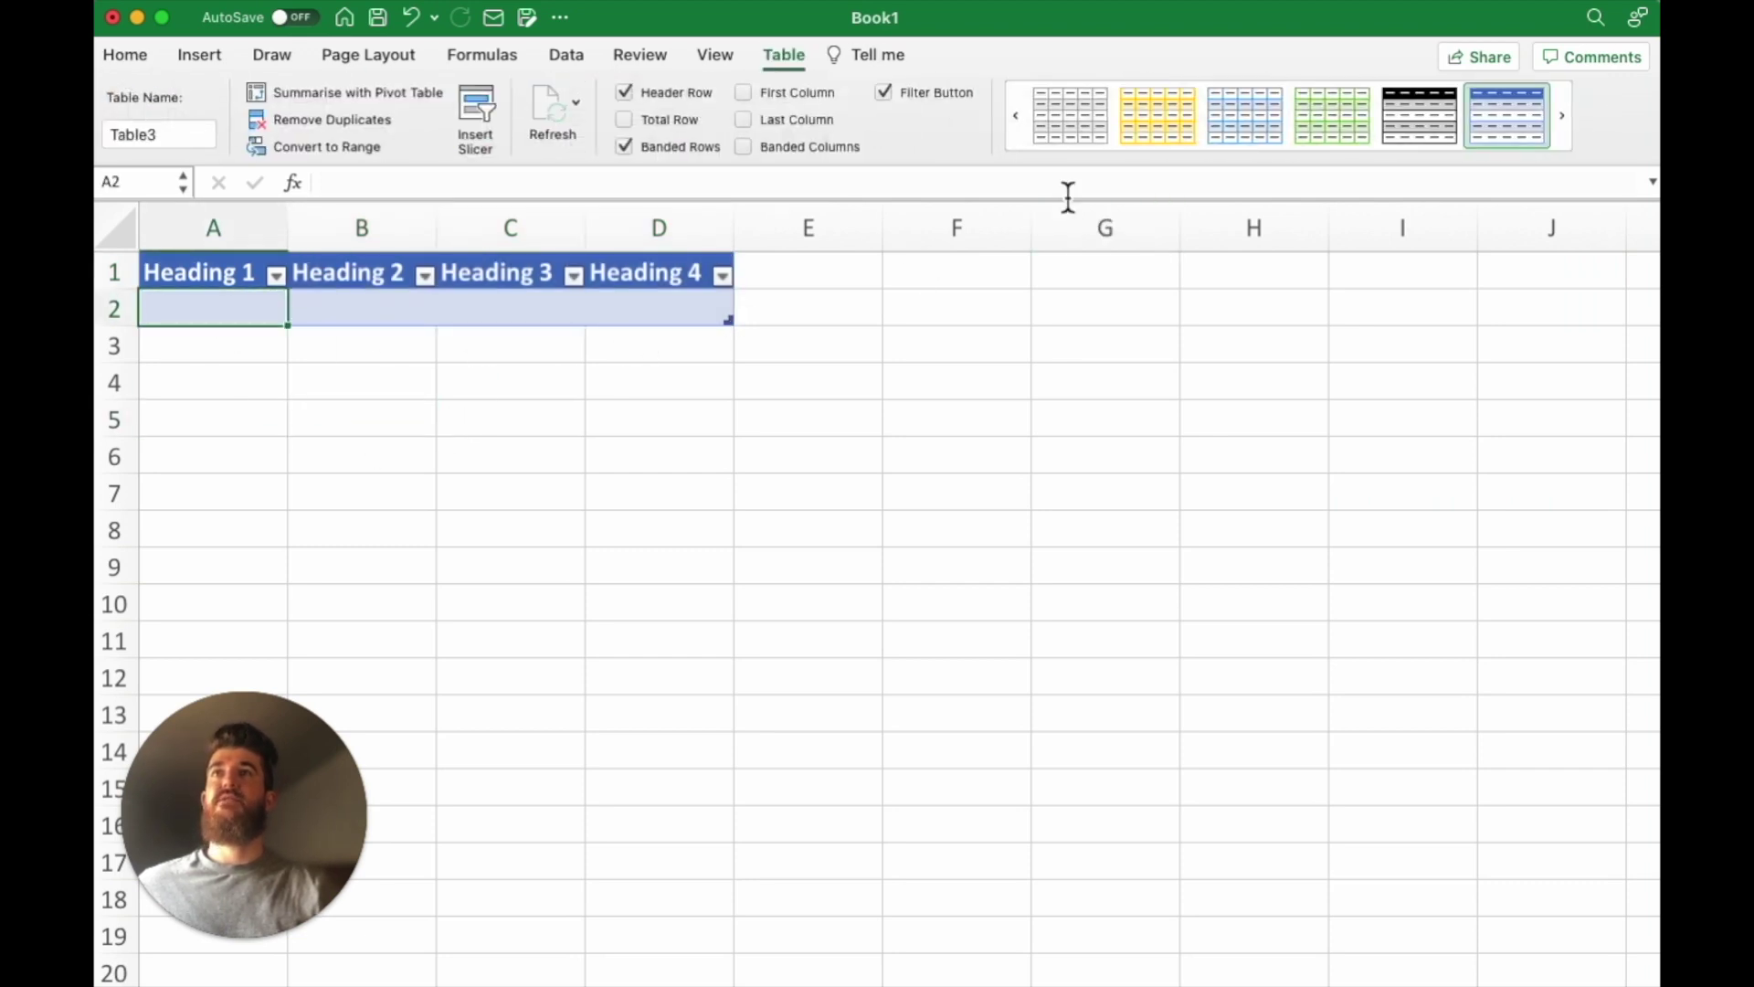
pyautogui.click(1174, 118)
pyautogui.click(1250, 130)
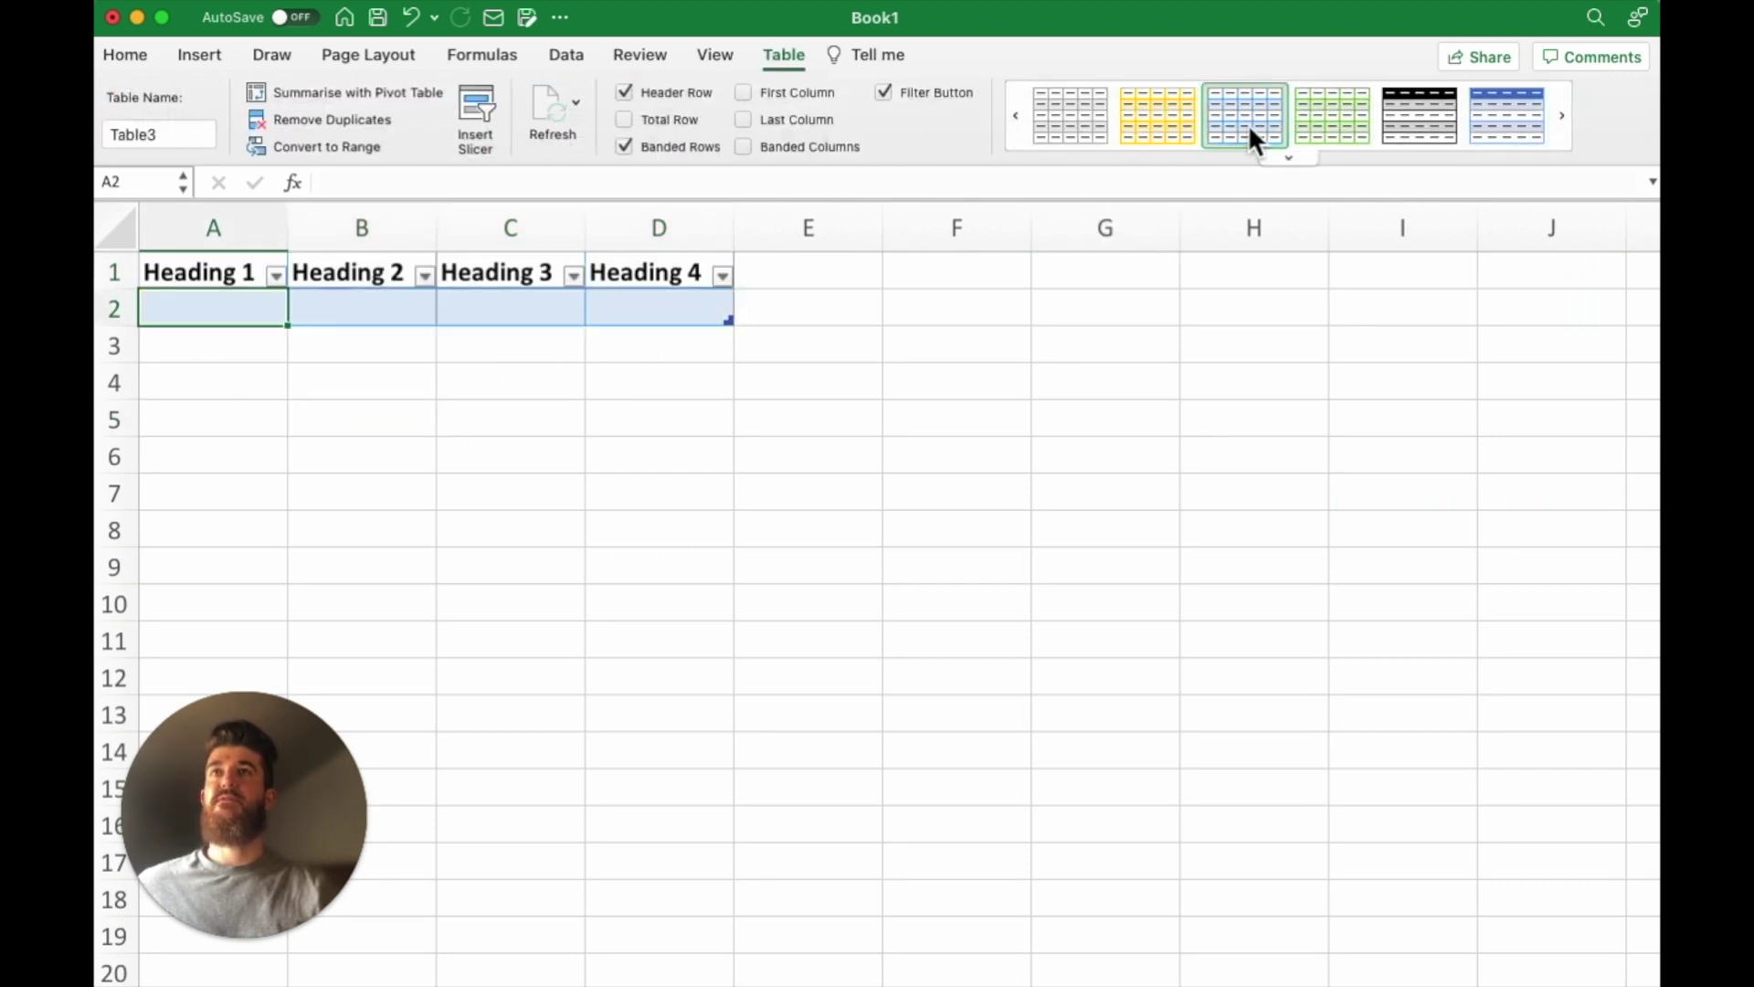
pyautogui.click(1415, 124)
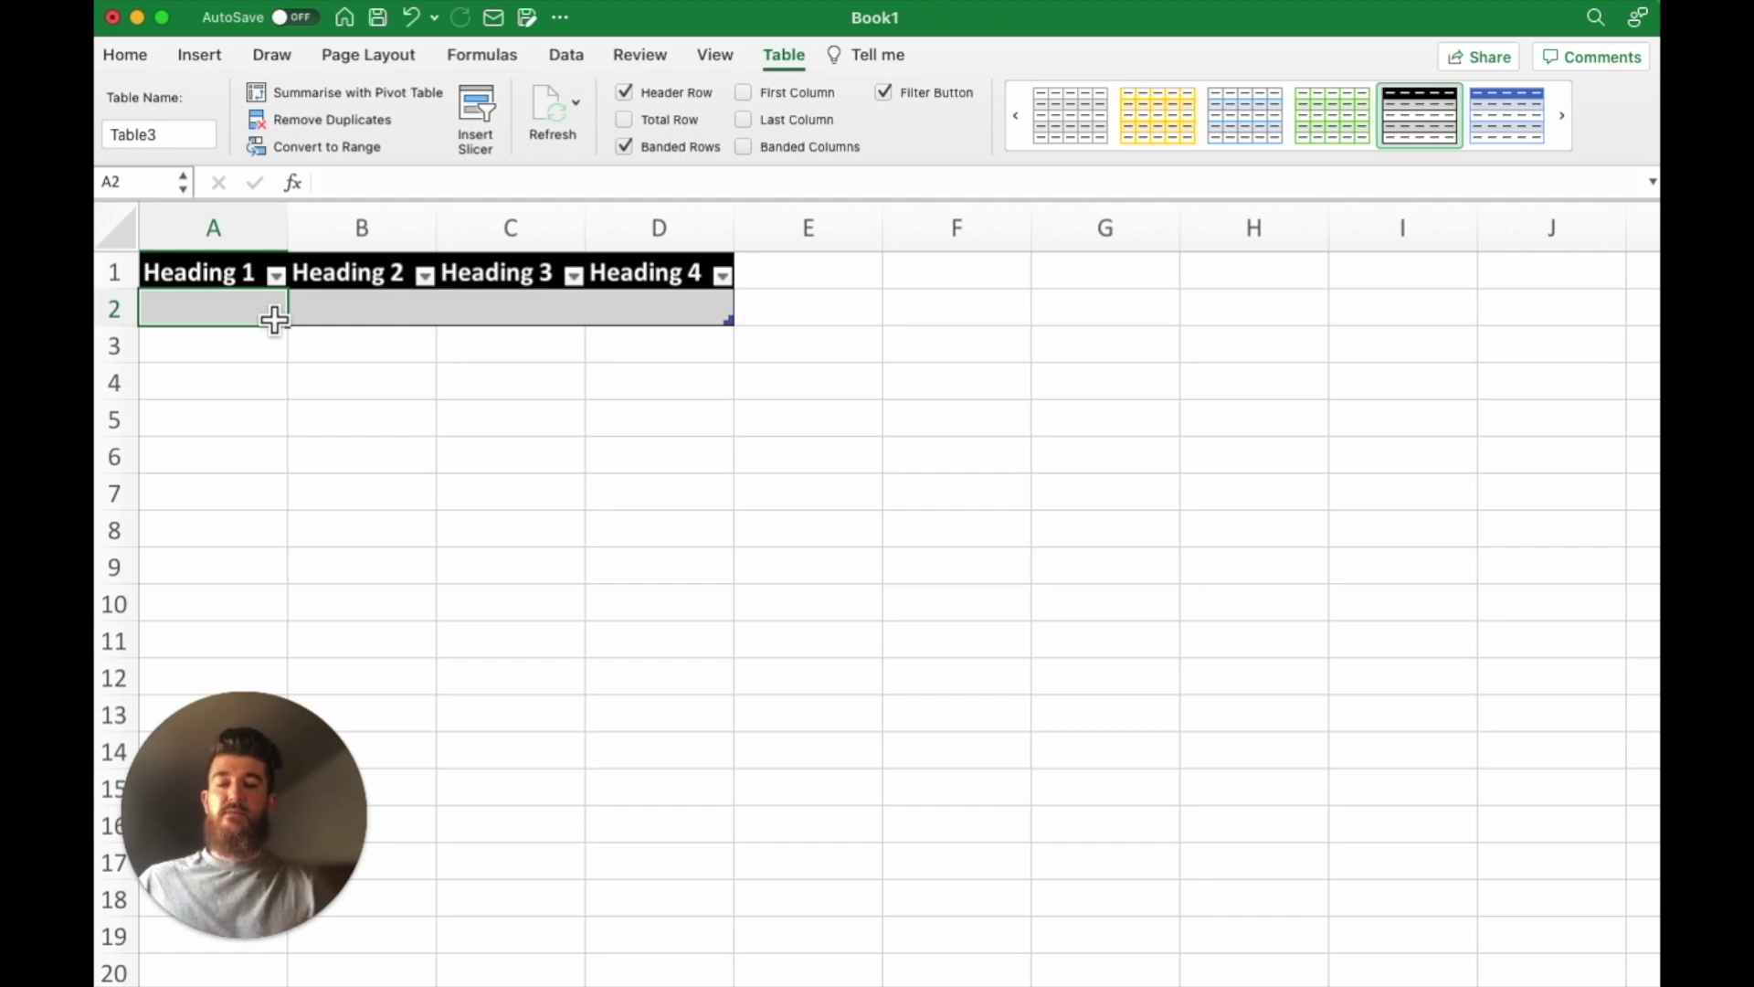
# Enter 5, 6, 7 and 8 down the Heading 1 column.
pyautogui.write('5')
pyautogui.press('Return')
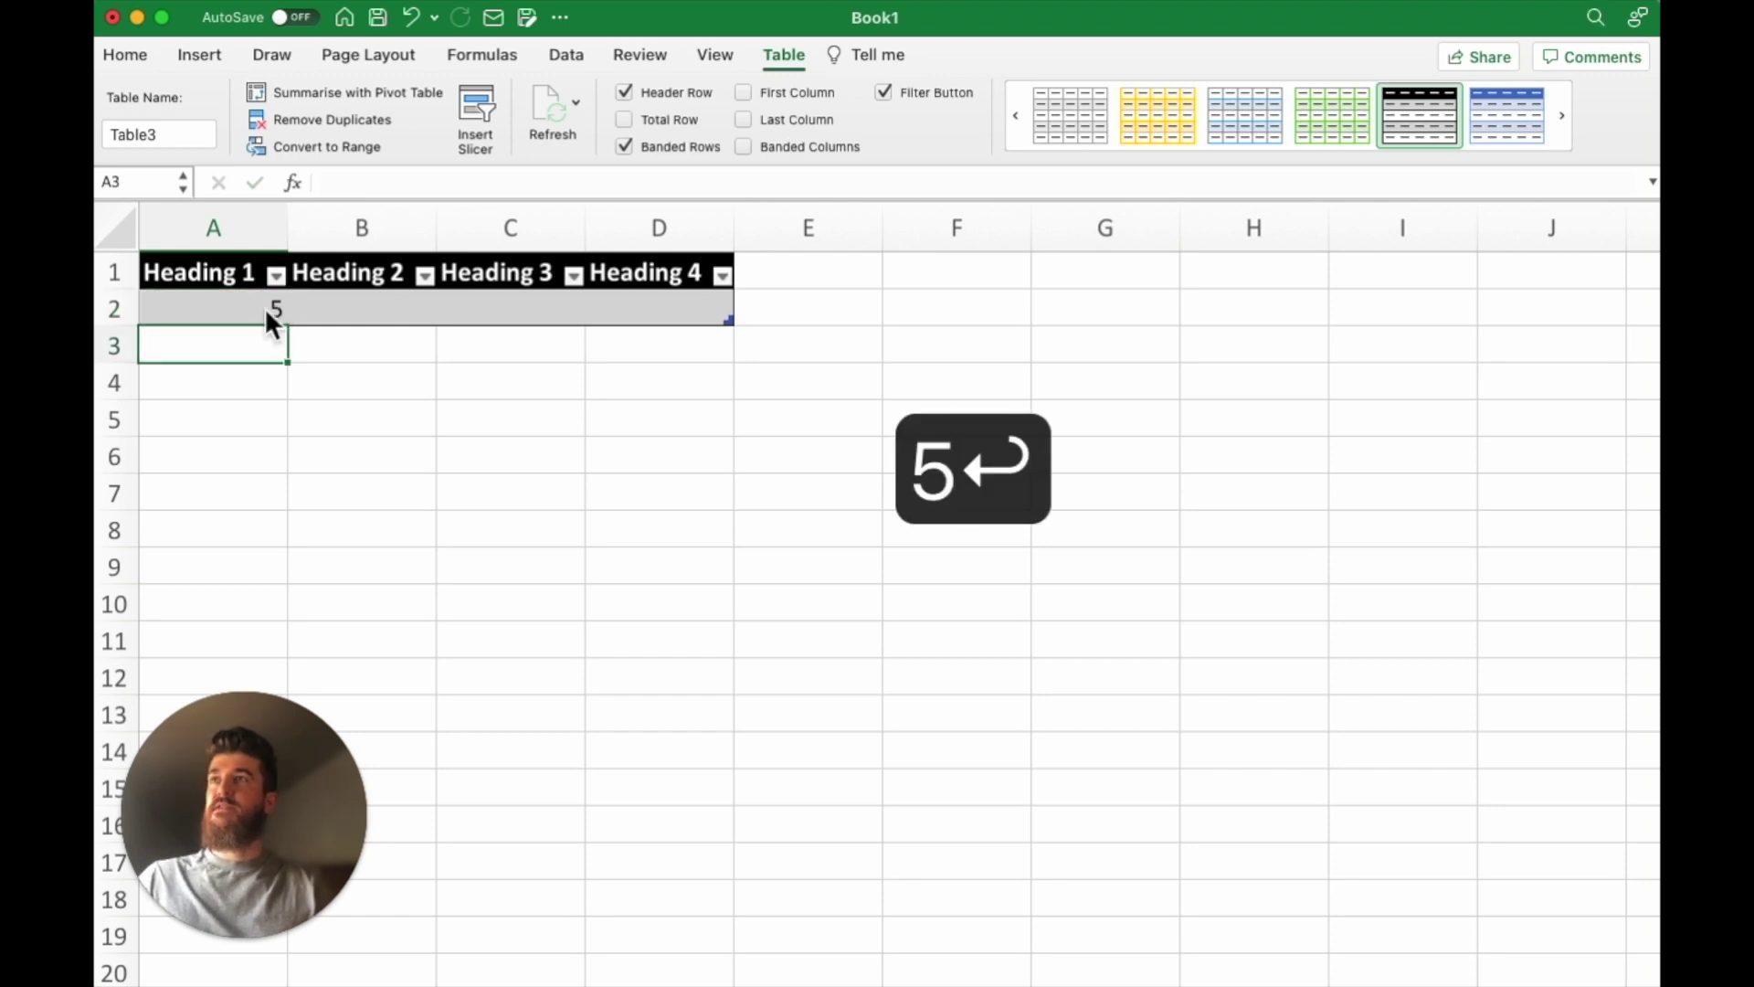
pyautogui.write('6')
pyautogui.press('Return')
pyautogui.write('7')
pyautogui.press('Return')
pyautogui.write('8')
pyautogui.press('Return')
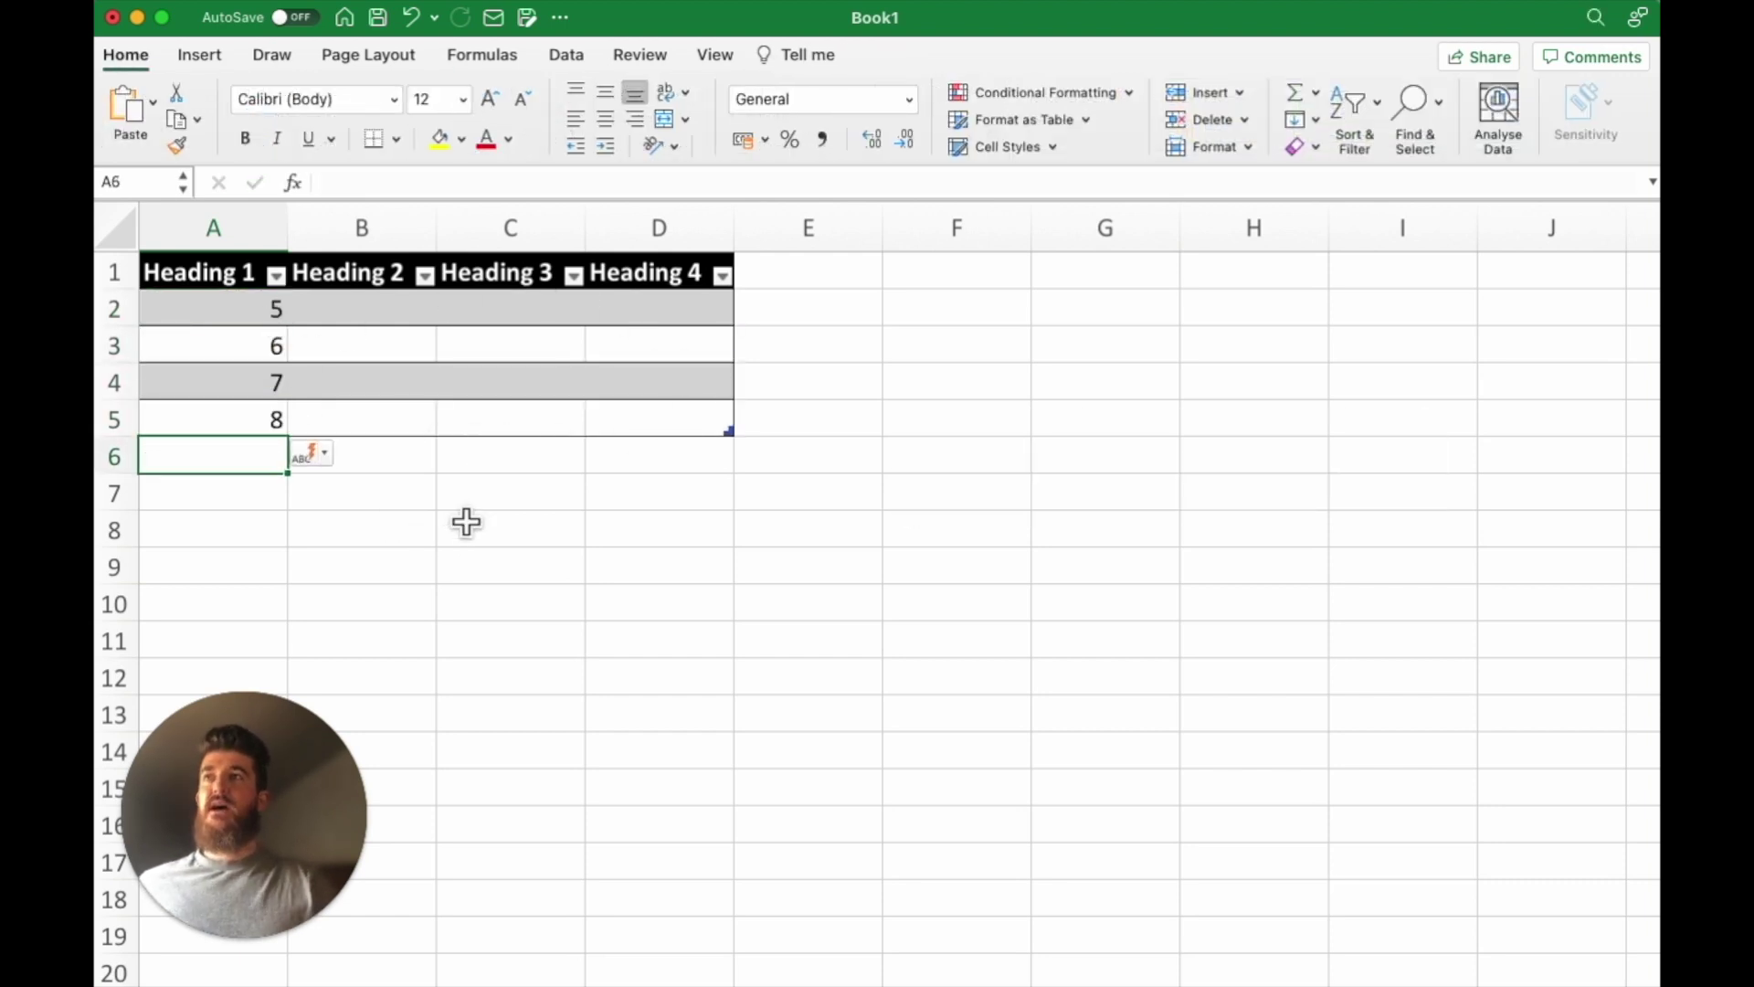
# Enter =[@[Heading 1]]+1 in B2 so Heading 2 fills with 6 to 9.
pyautogui.click(404, 330)
pyautogui.click(404, 324)
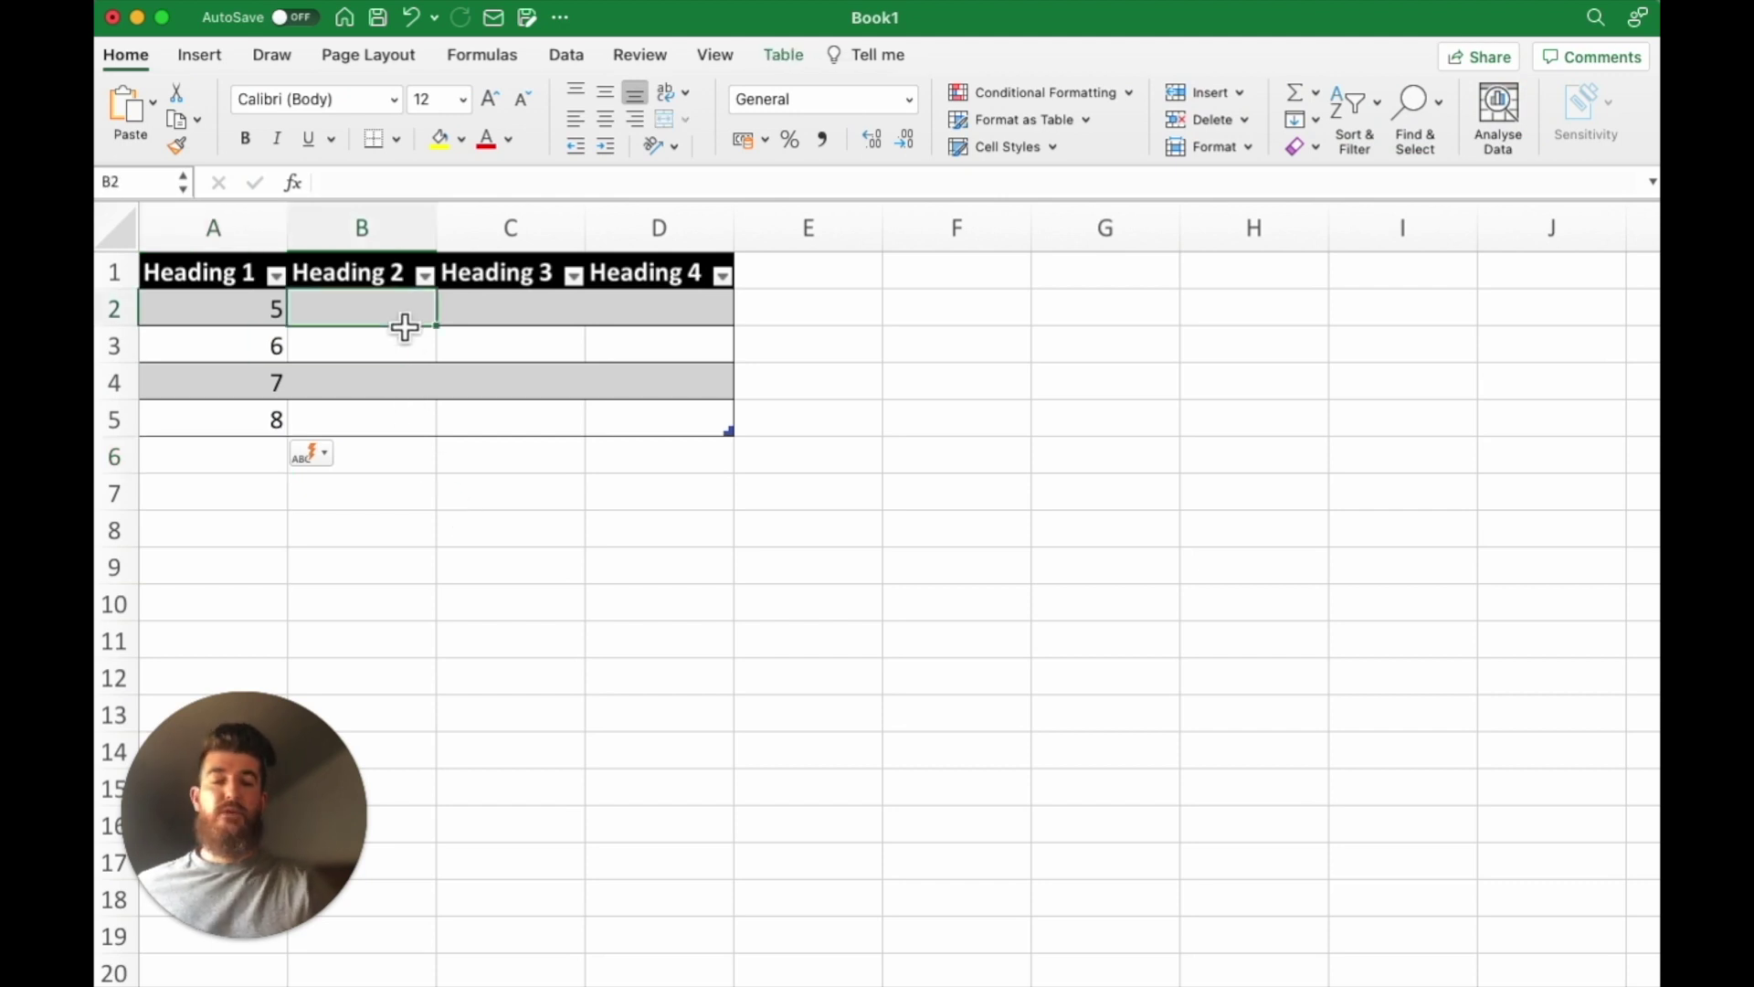
pyautogui.write('=')
pyautogui.press('Left')
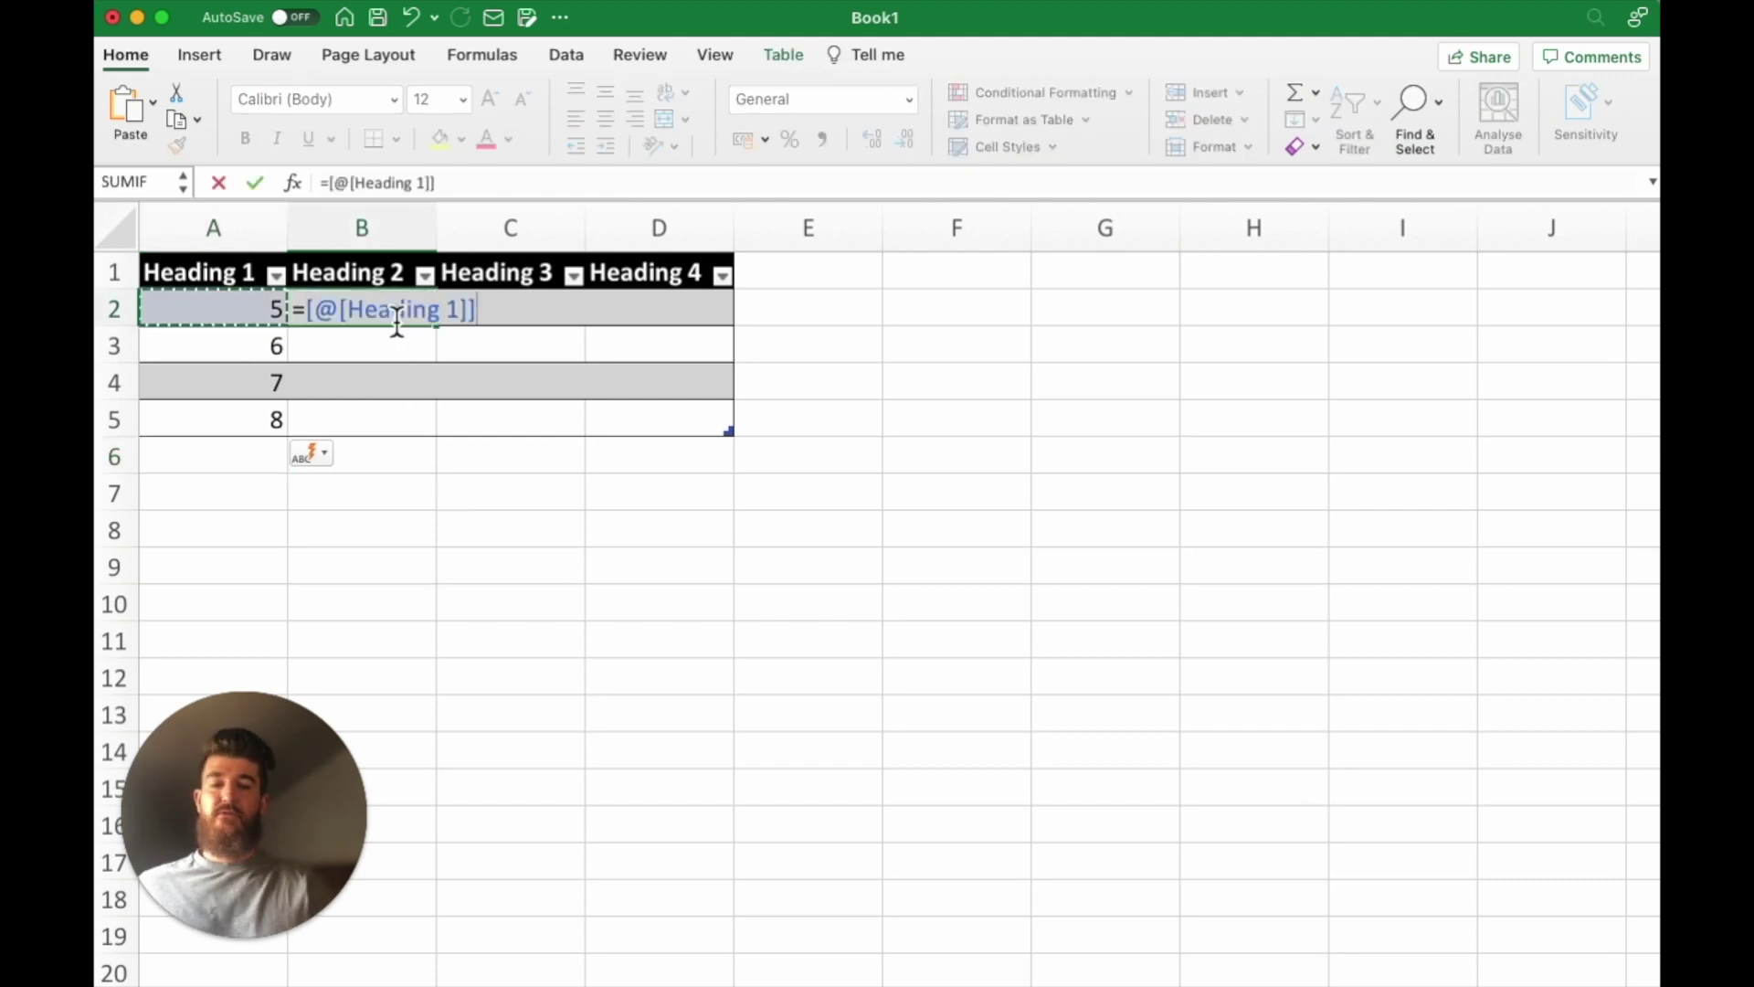
pyautogui.write('+1')
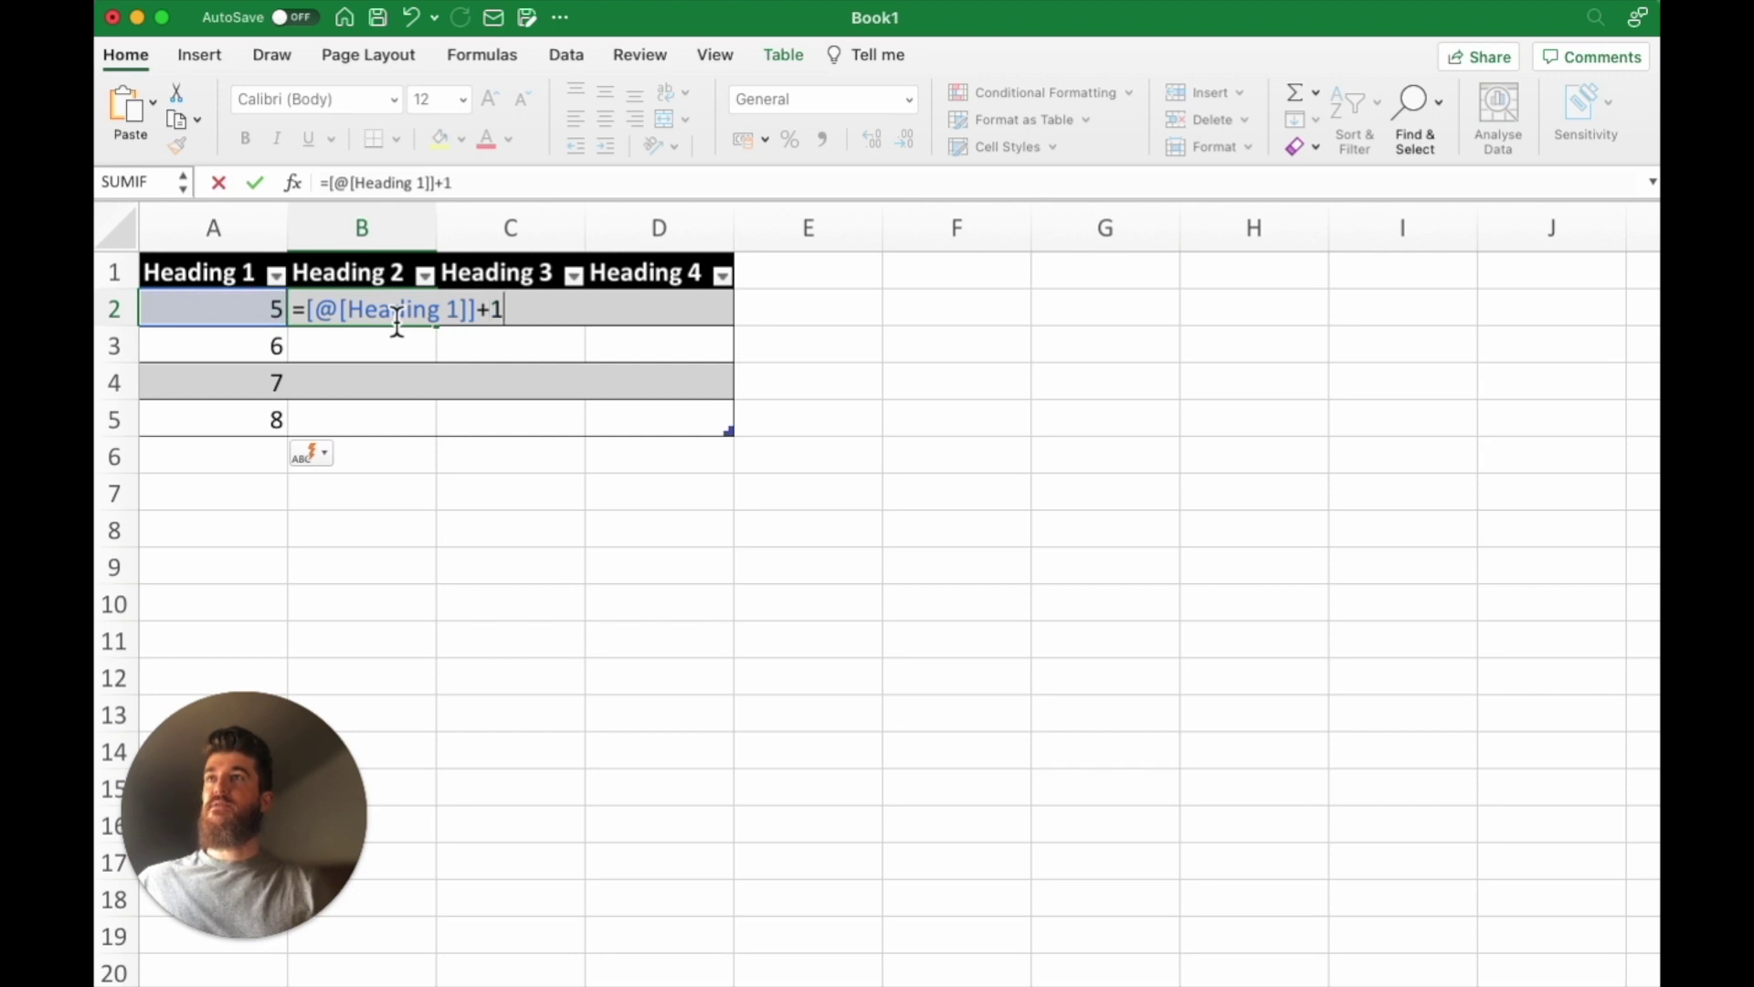
pyautogui.press('Return')
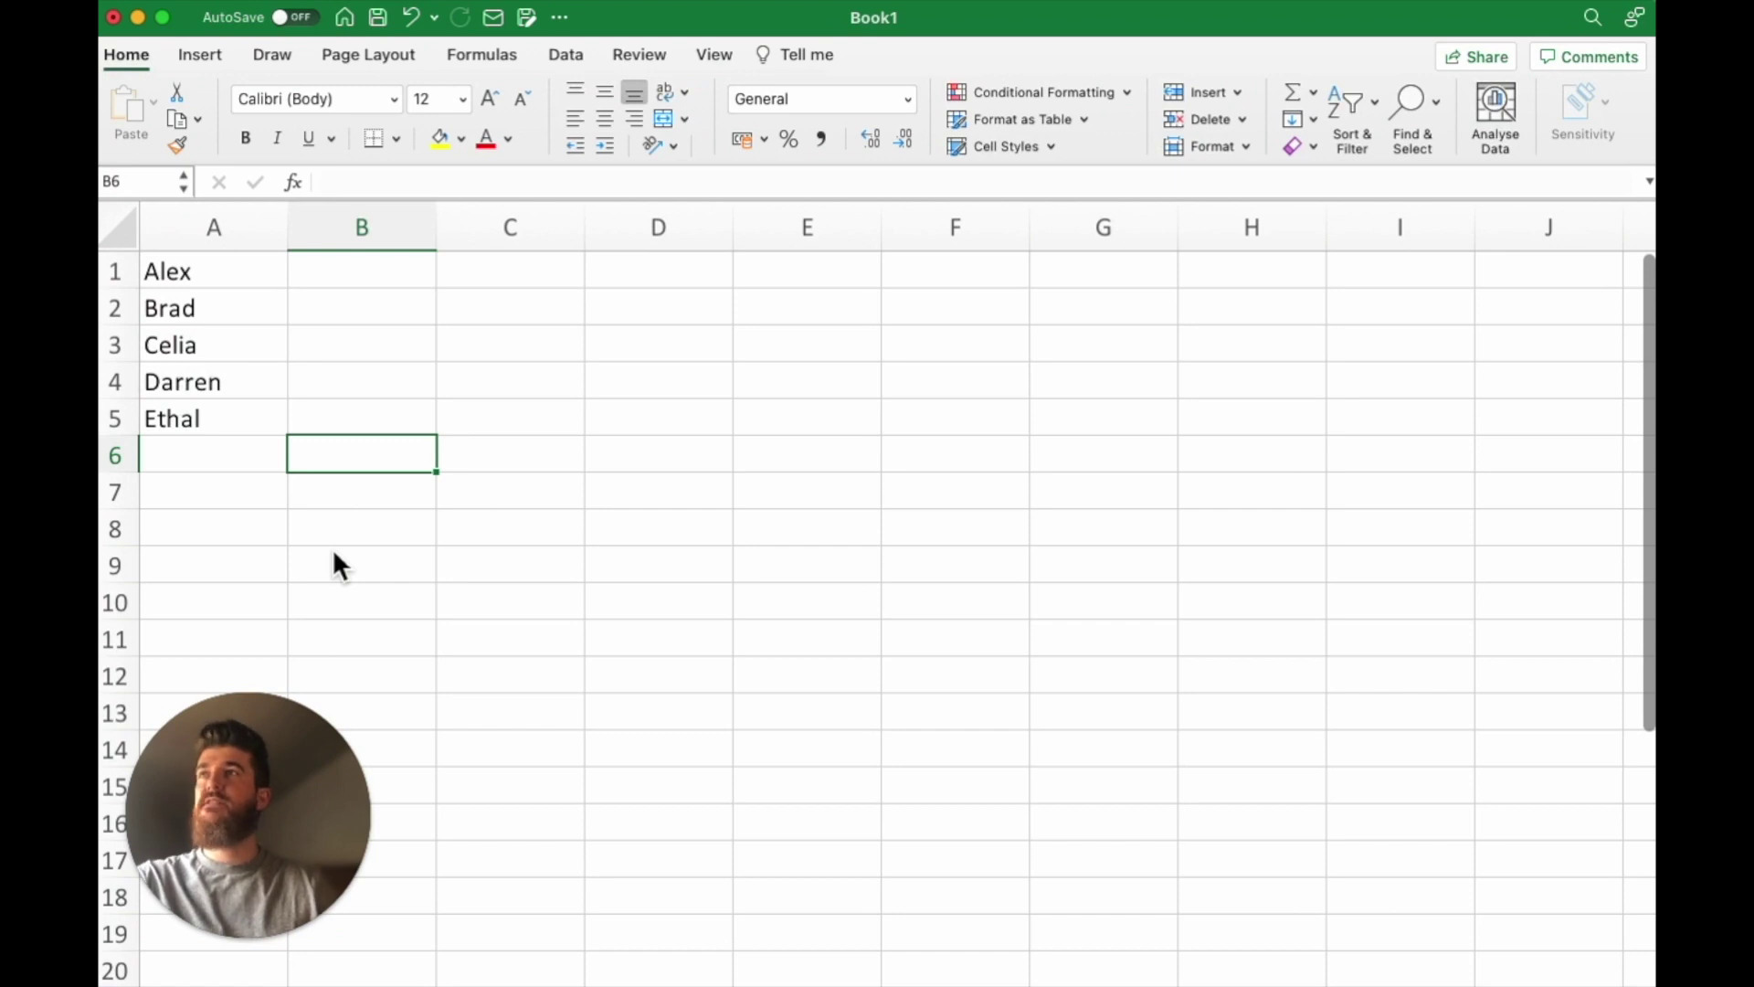
# Select the five names in A1:A5 and copy them.
pyautogui.click(201, 459)
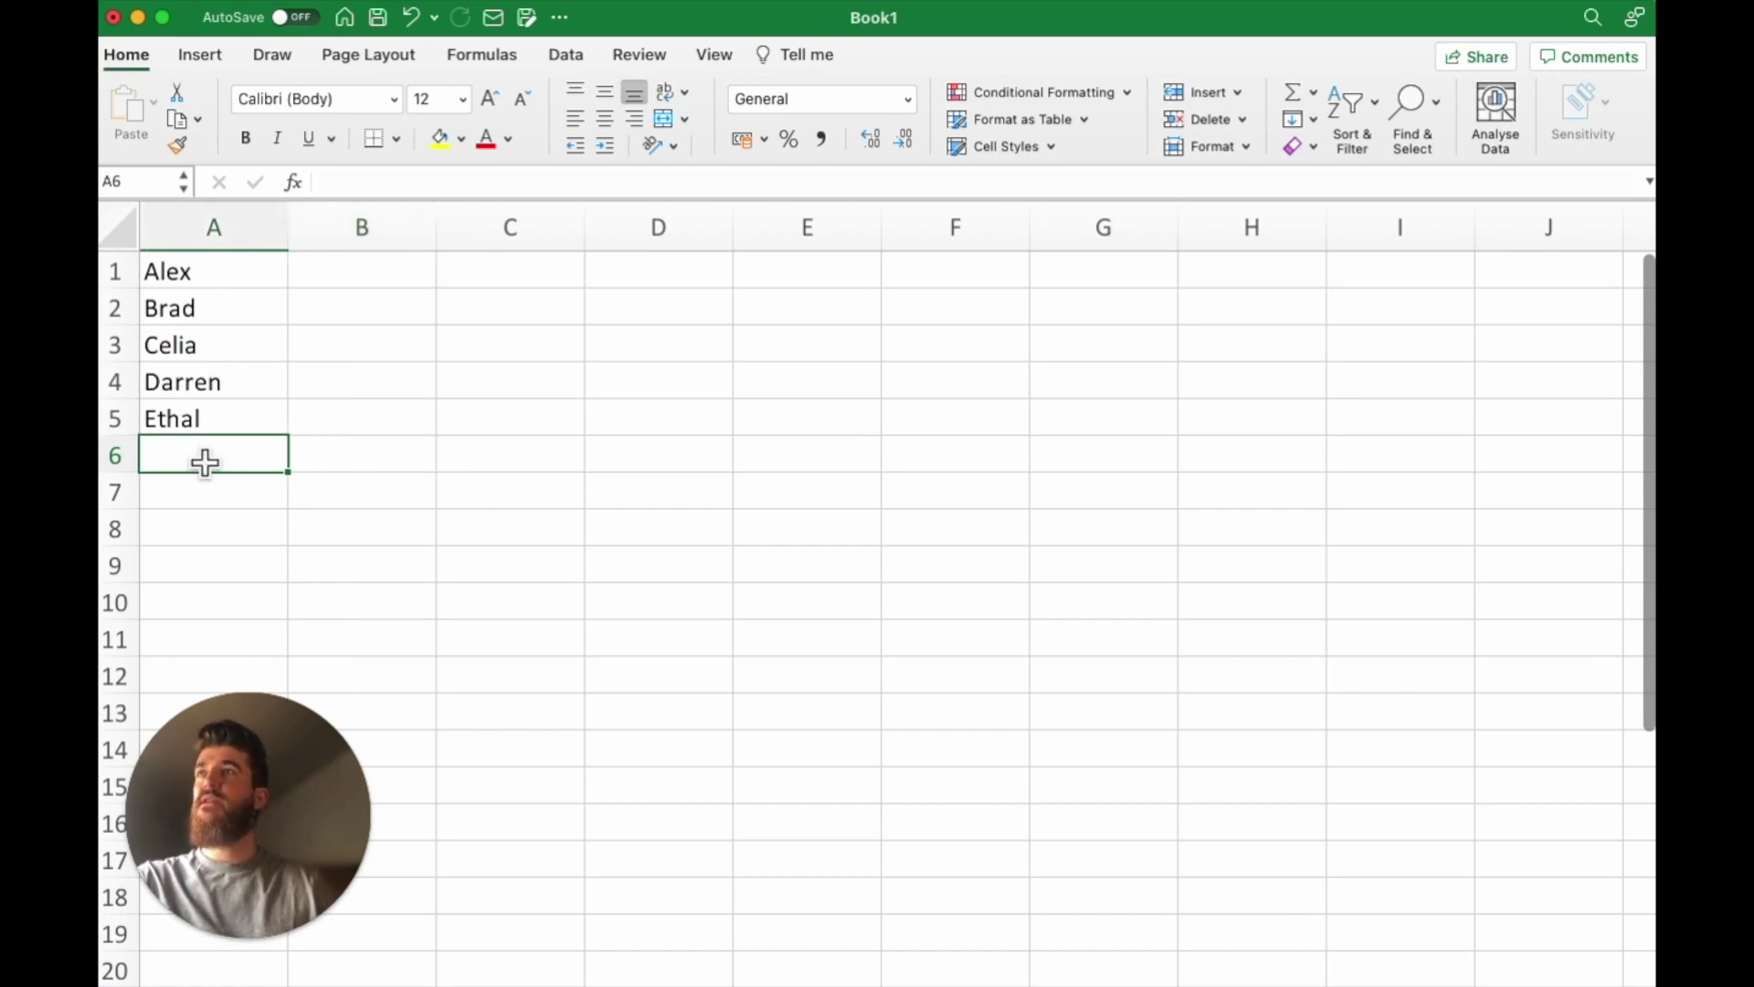
pyautogui.moveTo(202, 291); pyautogui.dragTo(208, 435)
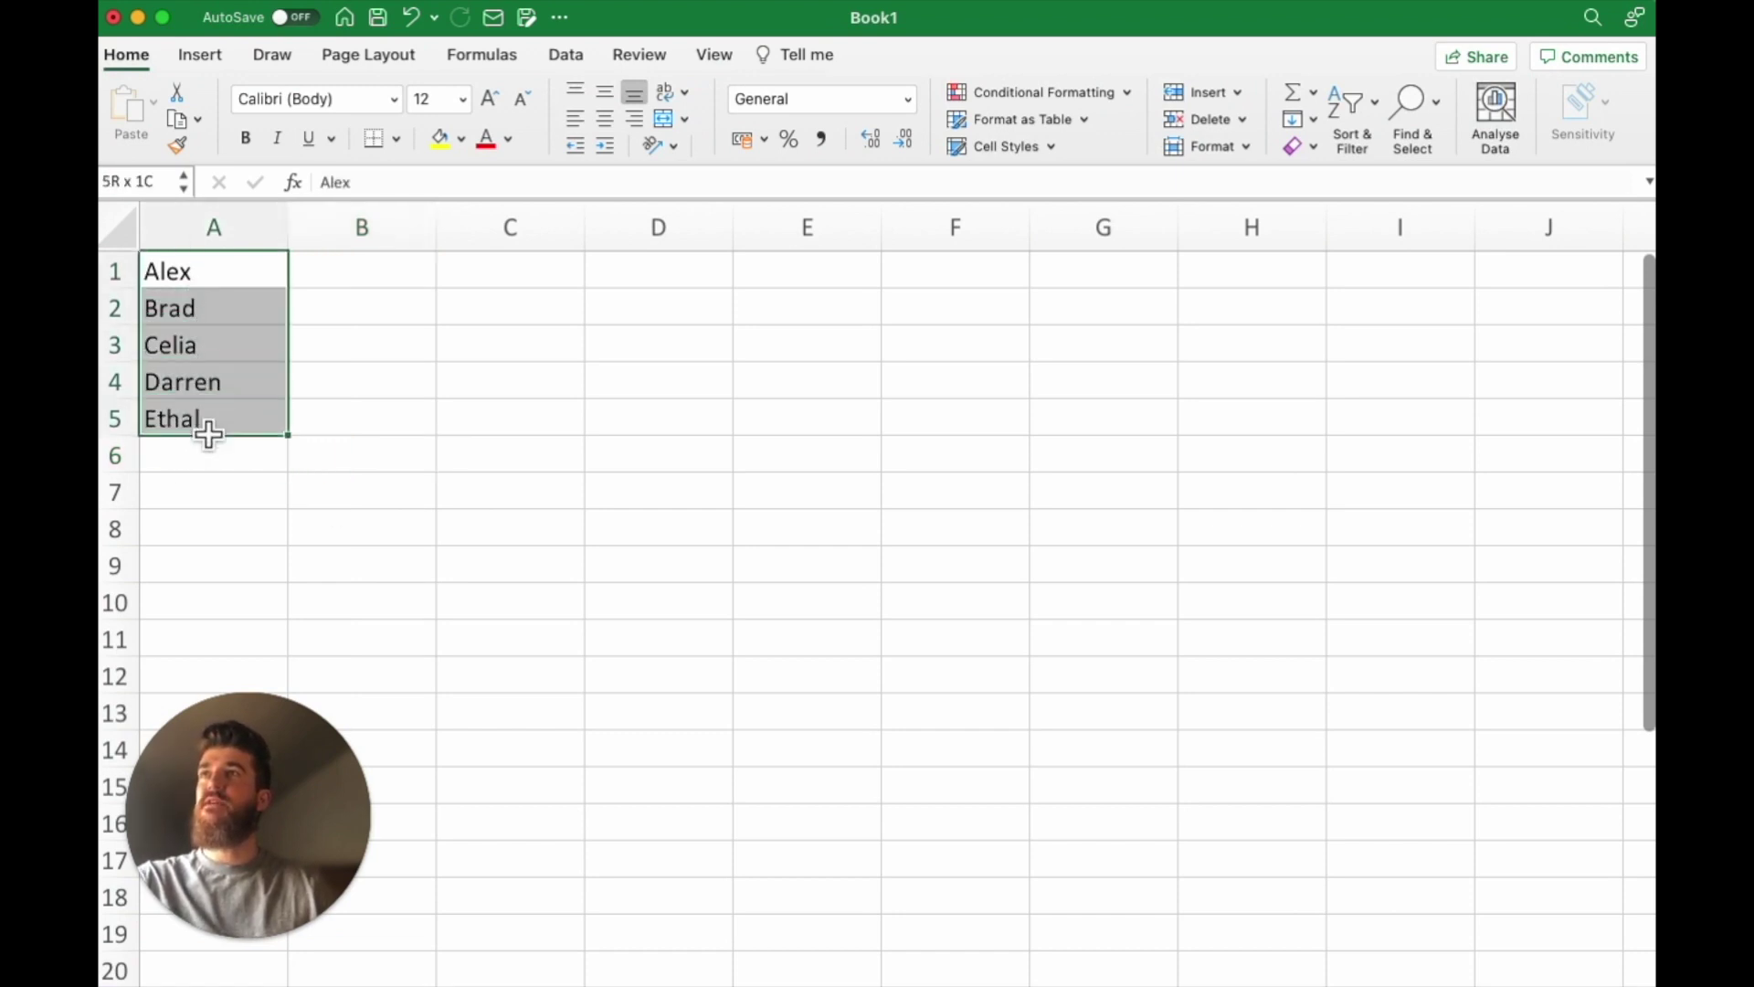
pyautogui.click(358, 518)
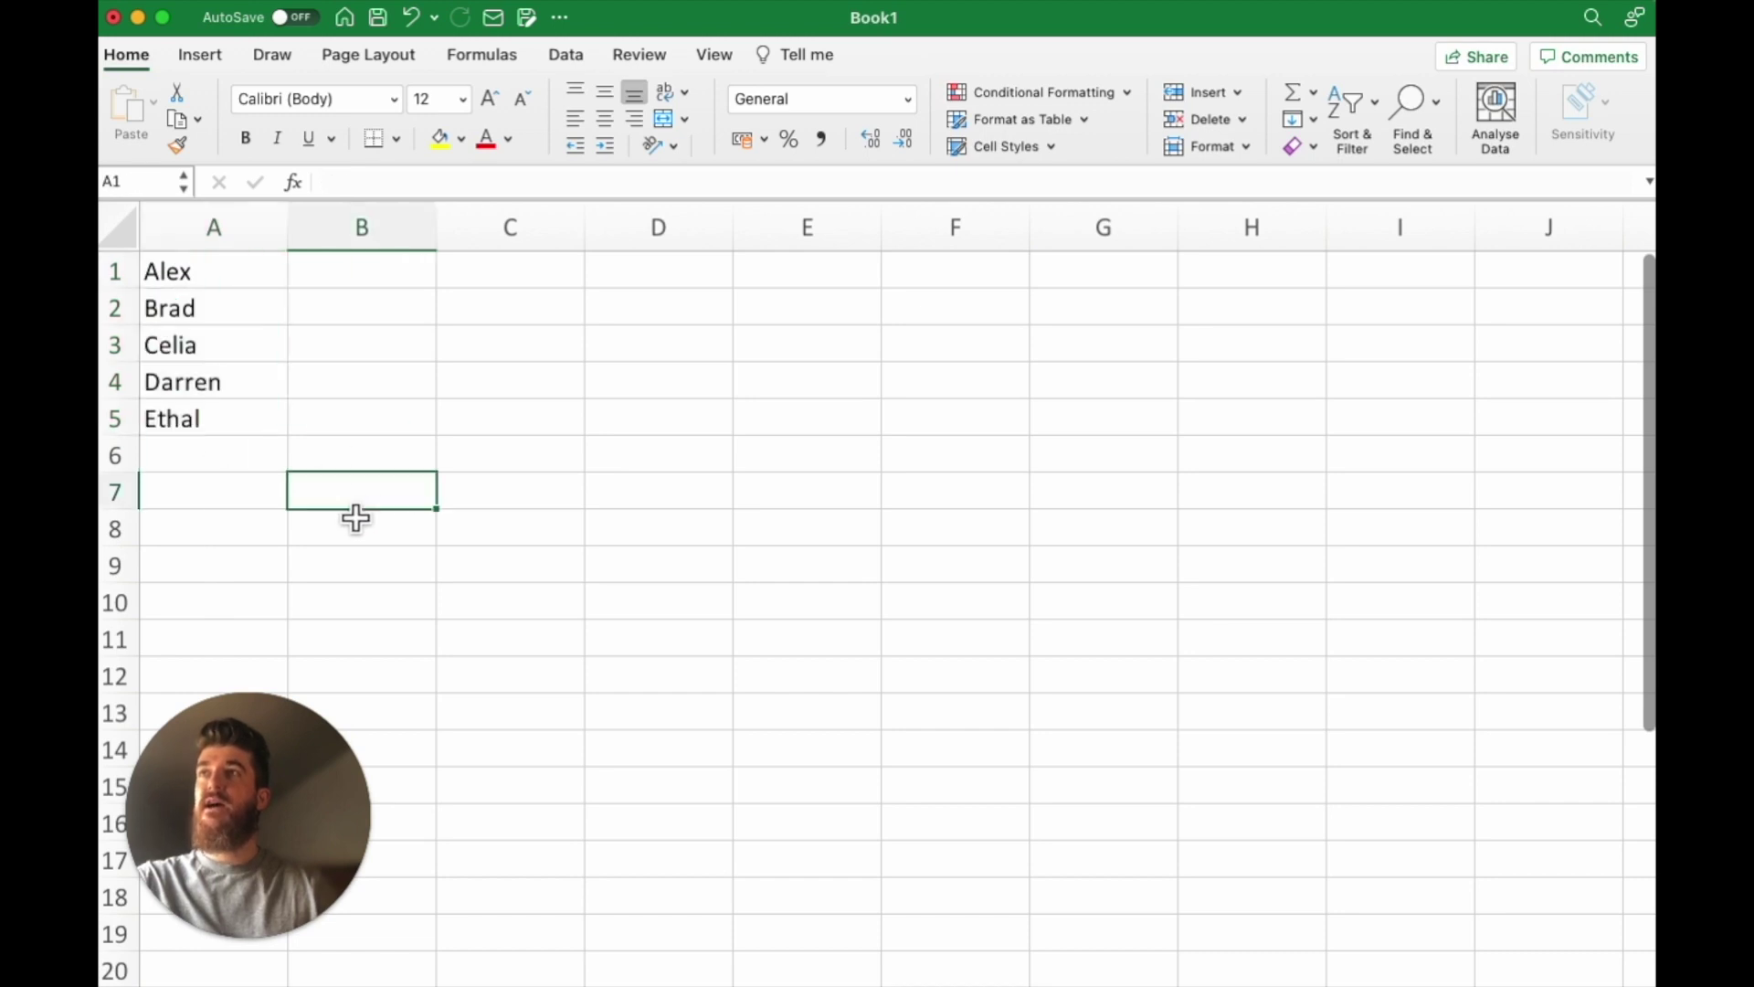
pyautogui.moveTo(229, 275); pyautogui.dragTo(963, 292)
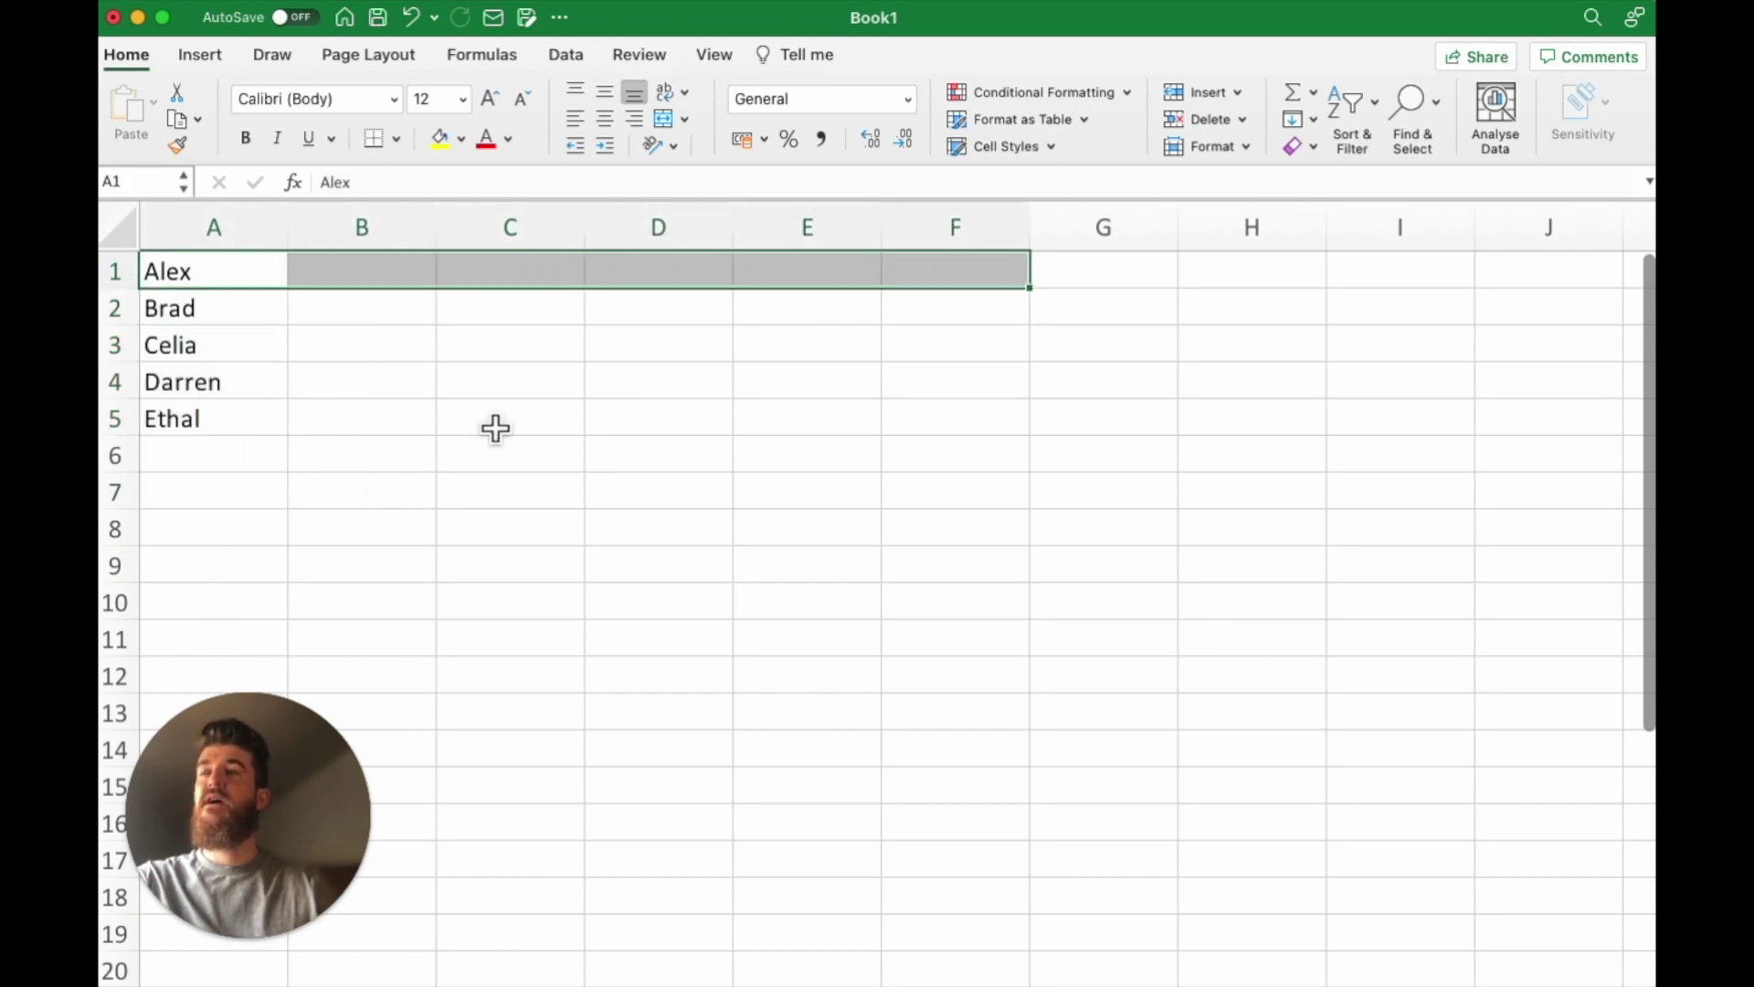
pyautogui.click(233, 514)
pyautogui.moveTo(243, 270); pyautogui.dragTo(216, 415)
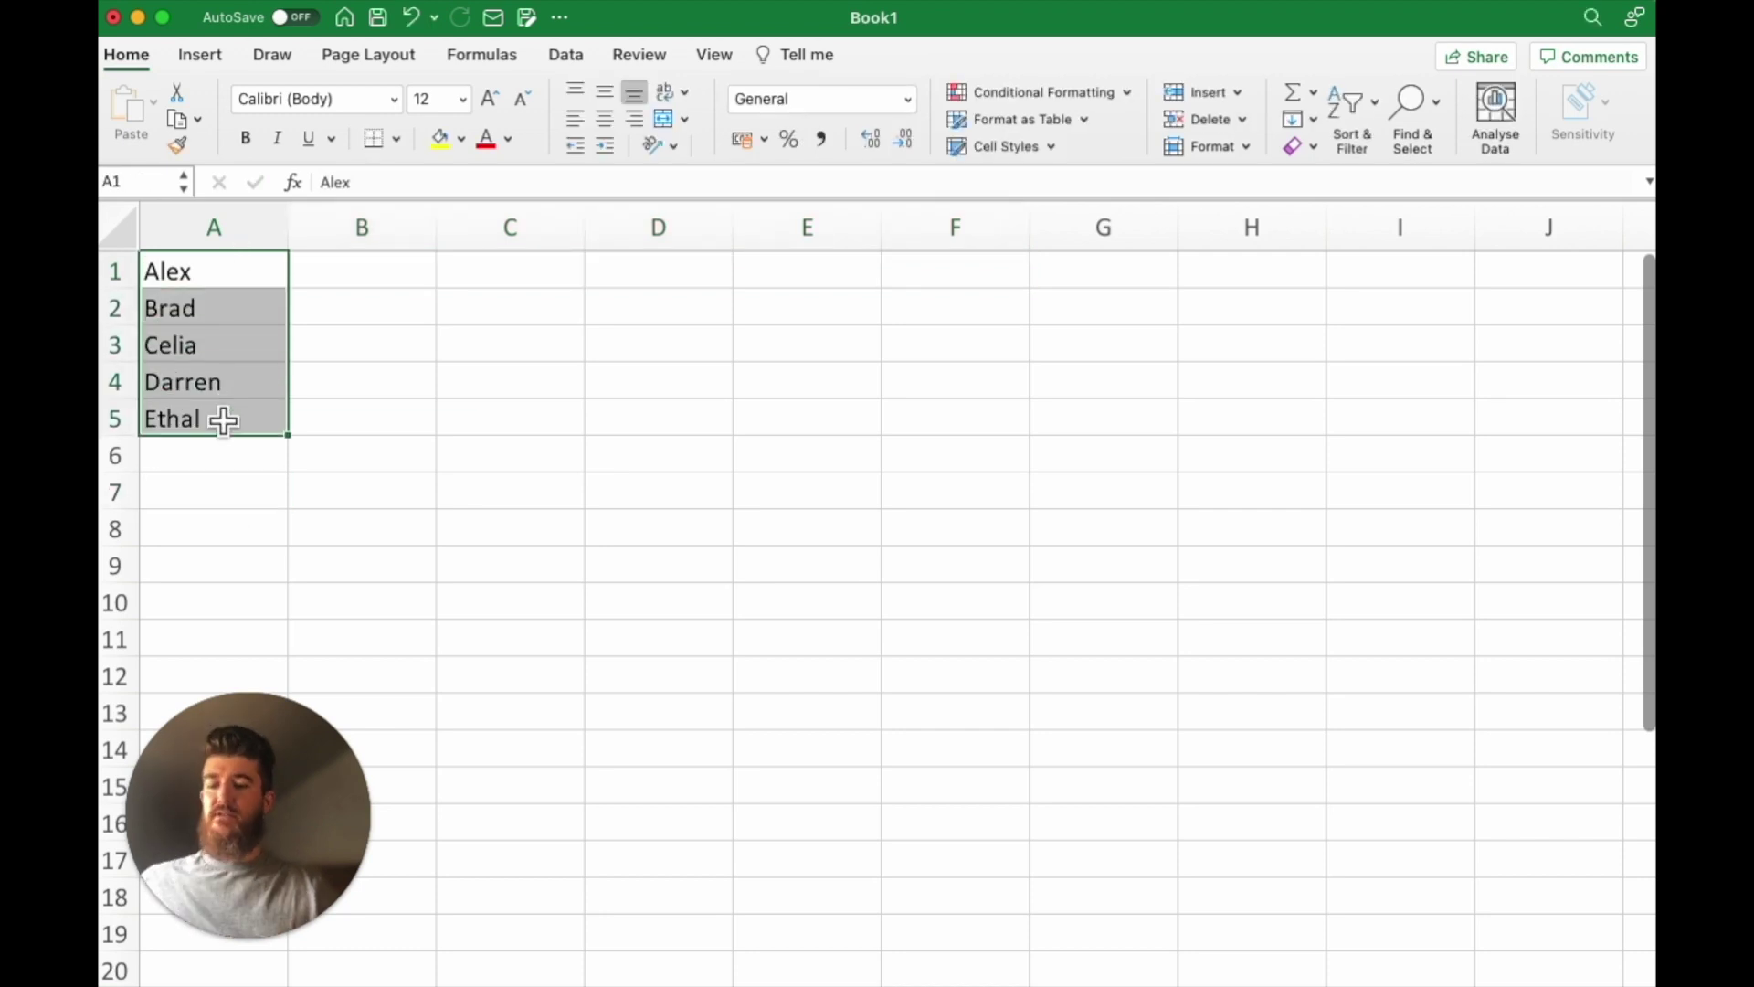
pyautogui.press('super+c')
# Paste the names with Transpose into C1:G1, then select the new row.
pyautogui.click(500, 272)
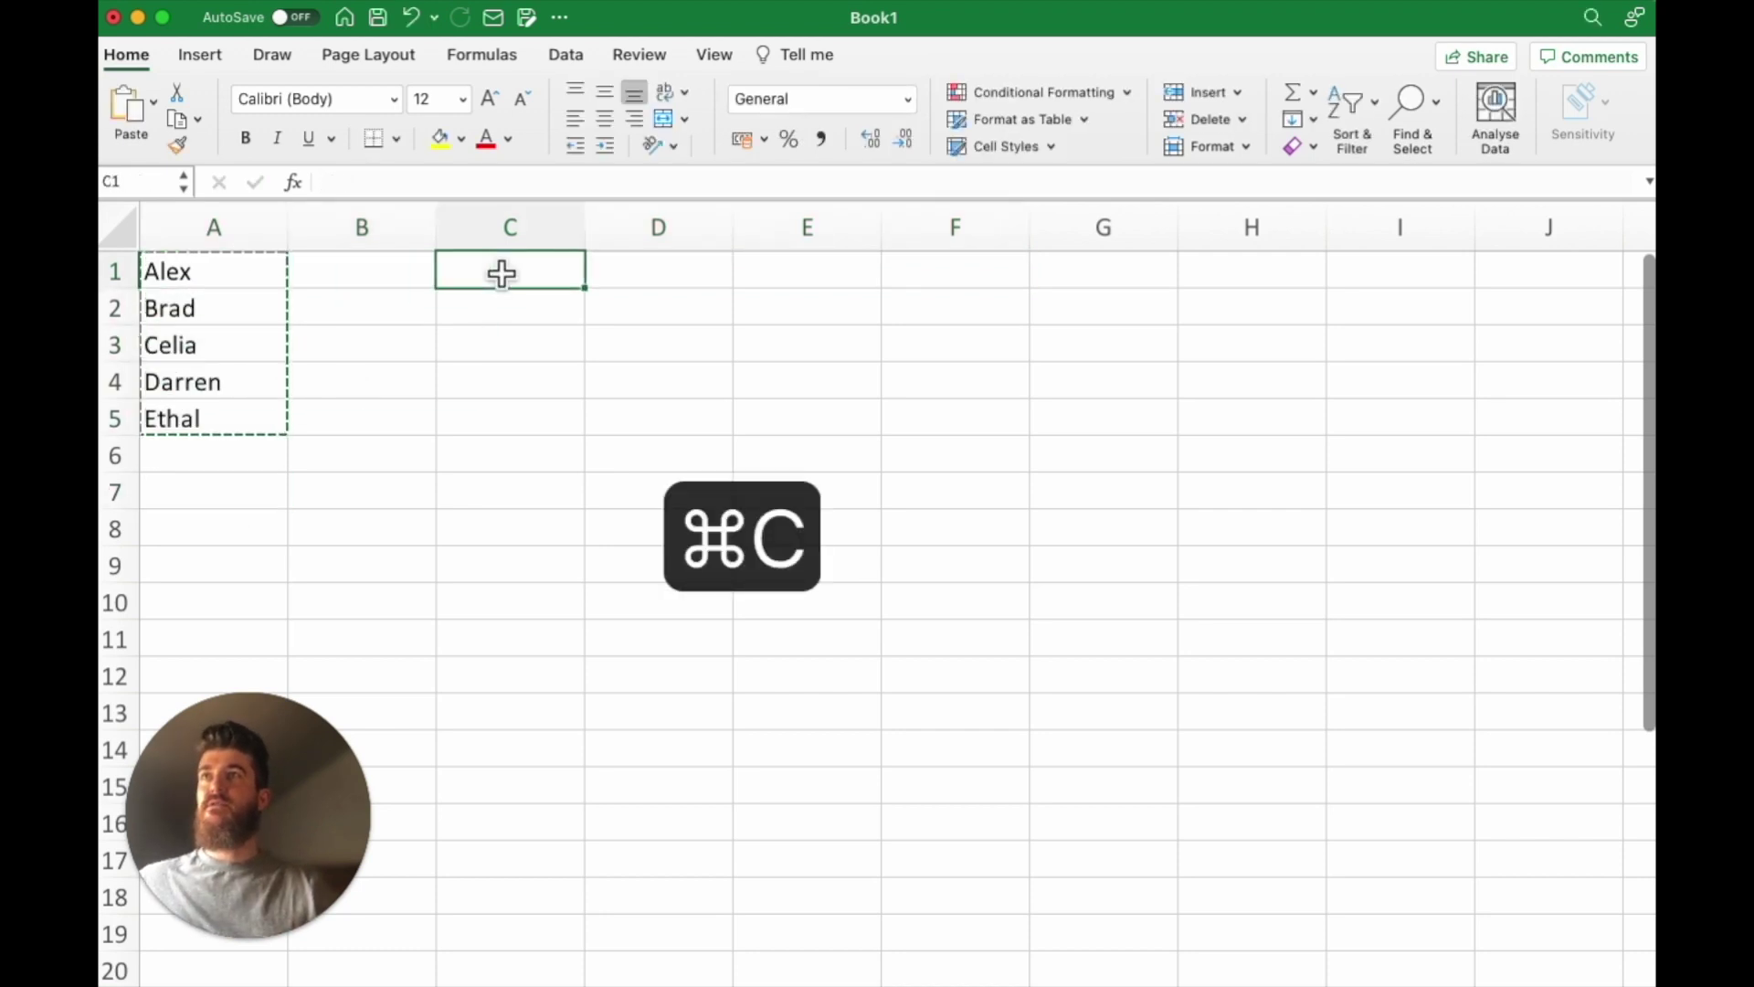
pyautogui.press('ctrl+super+v')
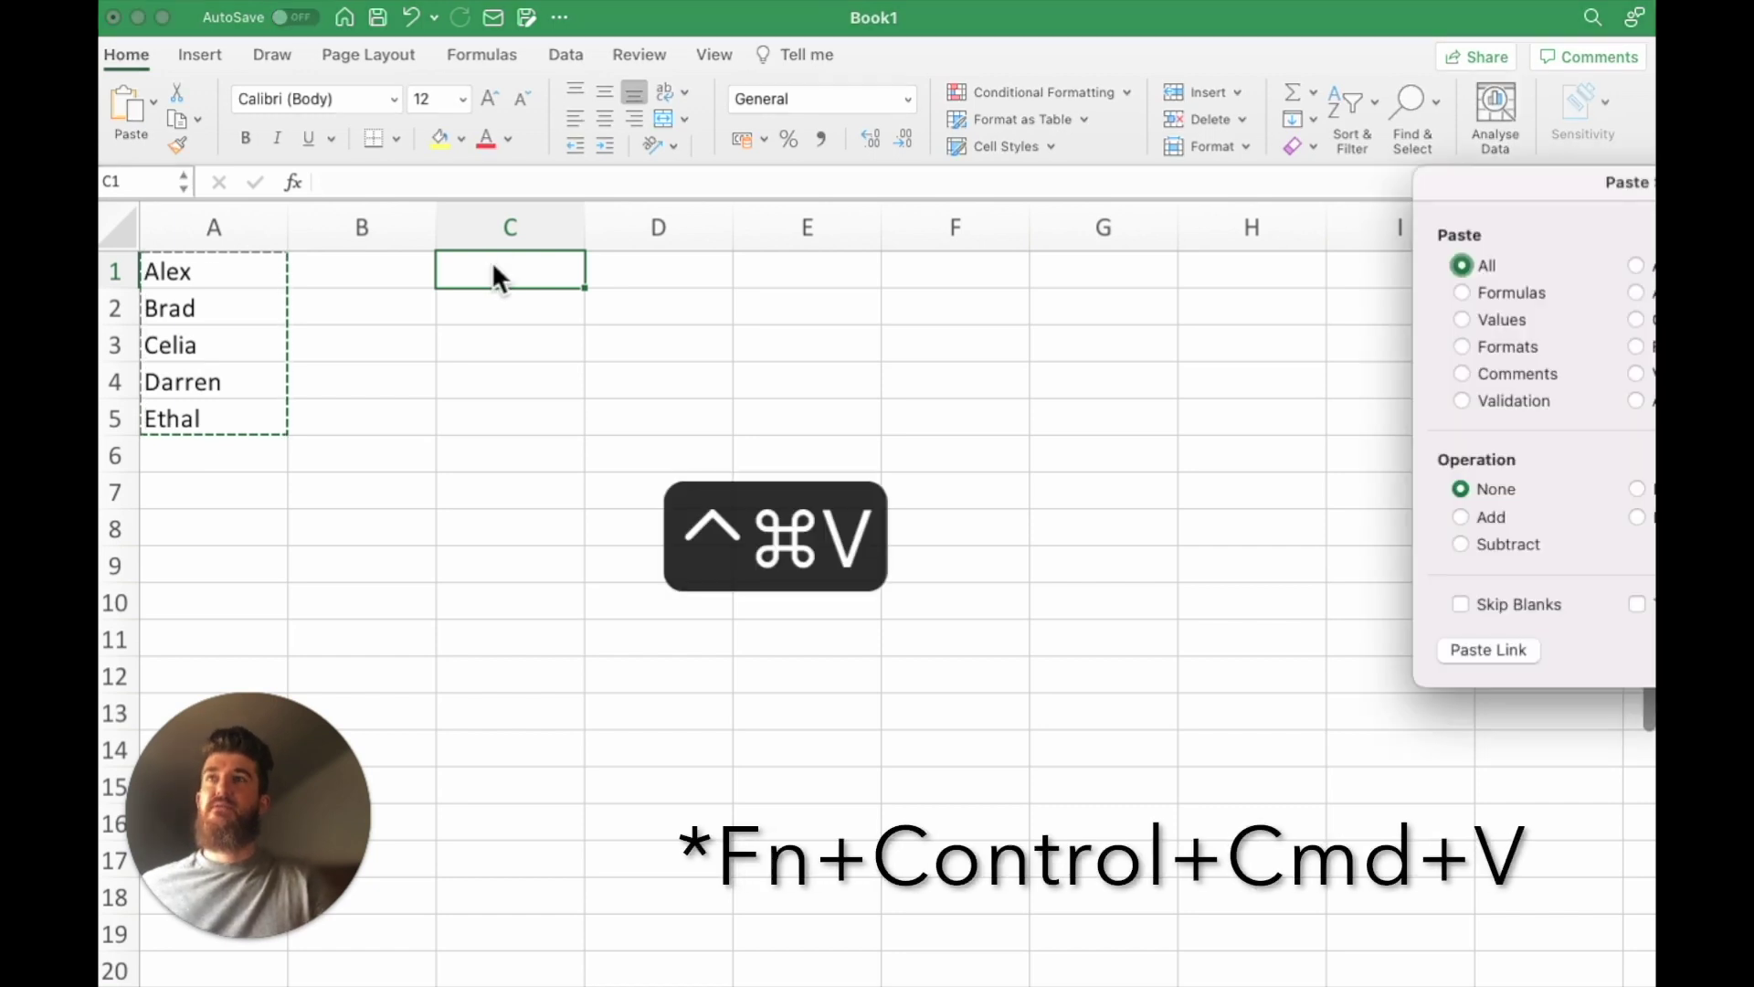
pyautogui.moveTo(1540, 188); pyautogui.dragTo(956, 153)
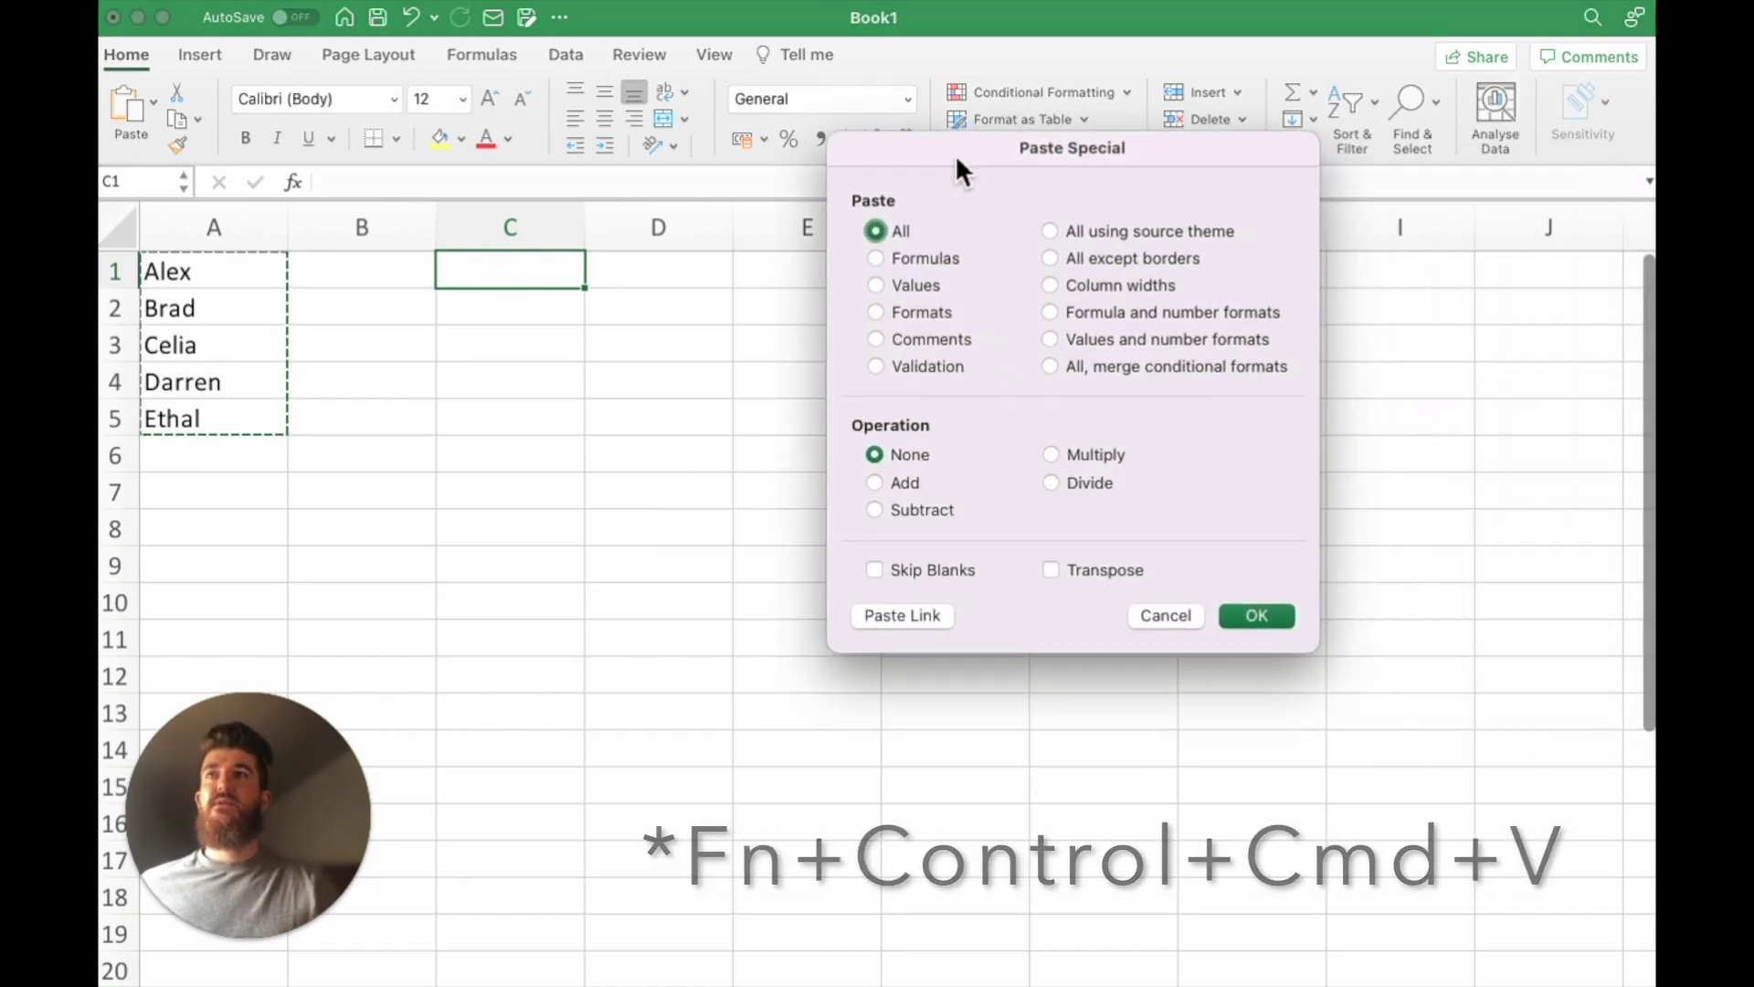
pyautogui.click(1059, 572)
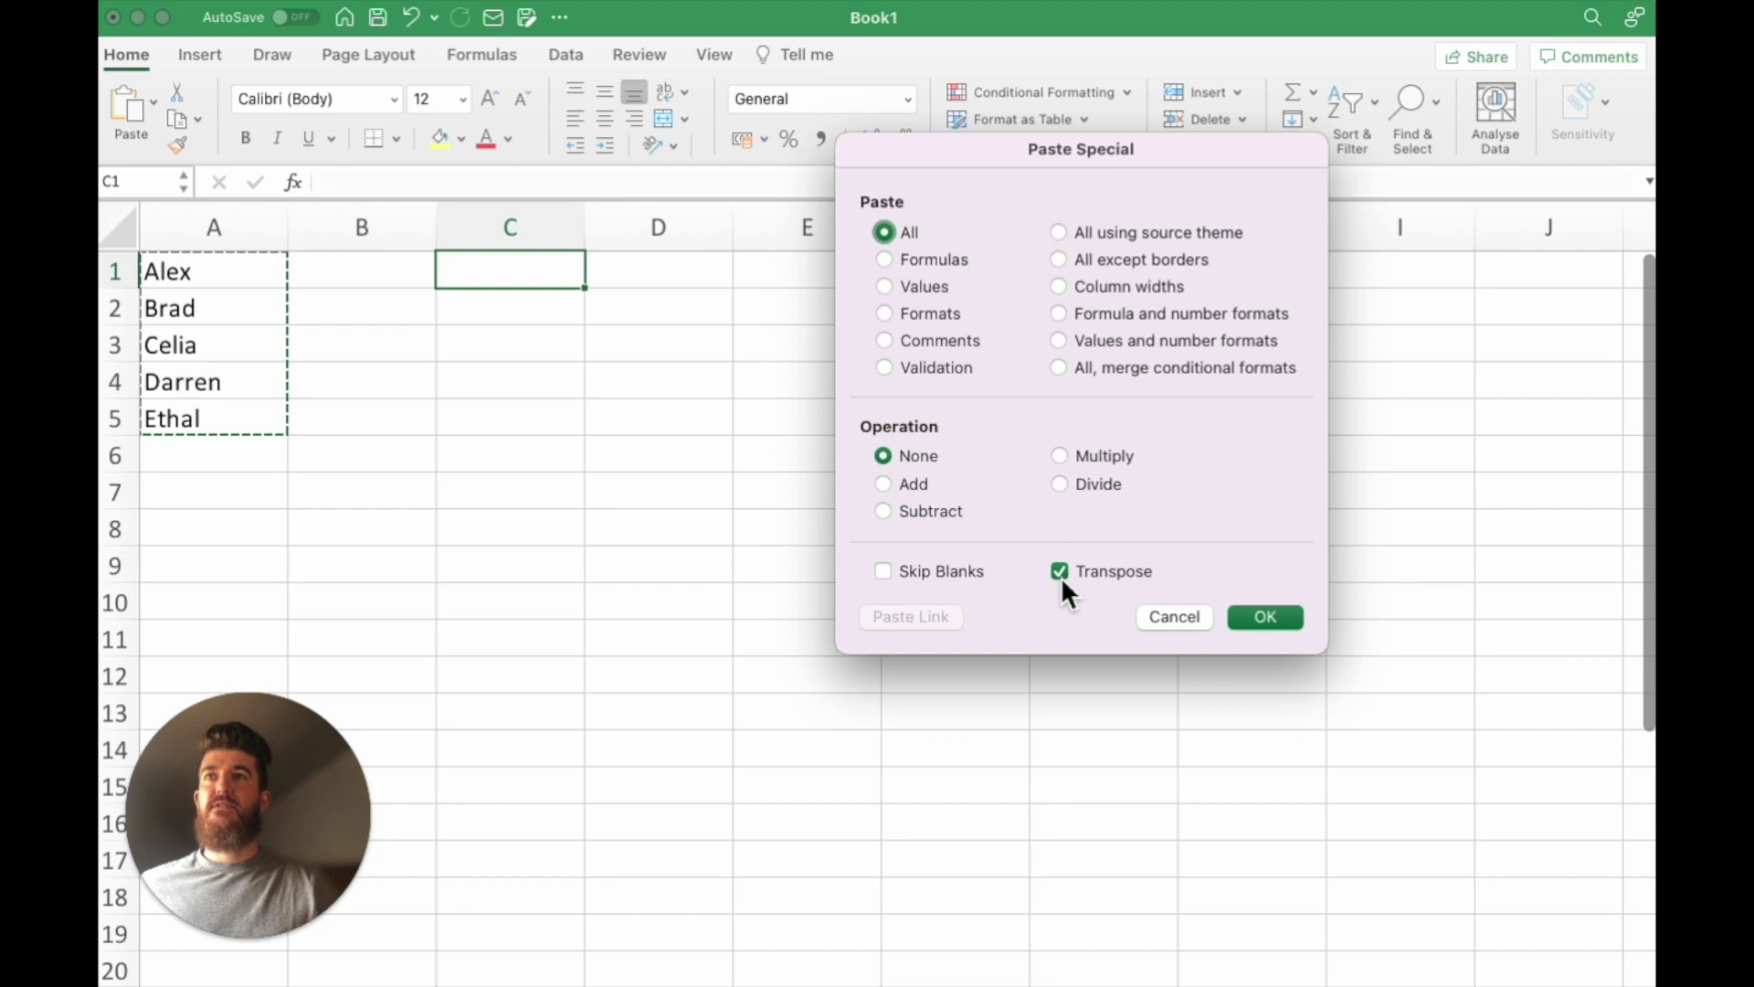
pyautogui.click(1277, 625)
pyautogui.doubleClick(759, 539)
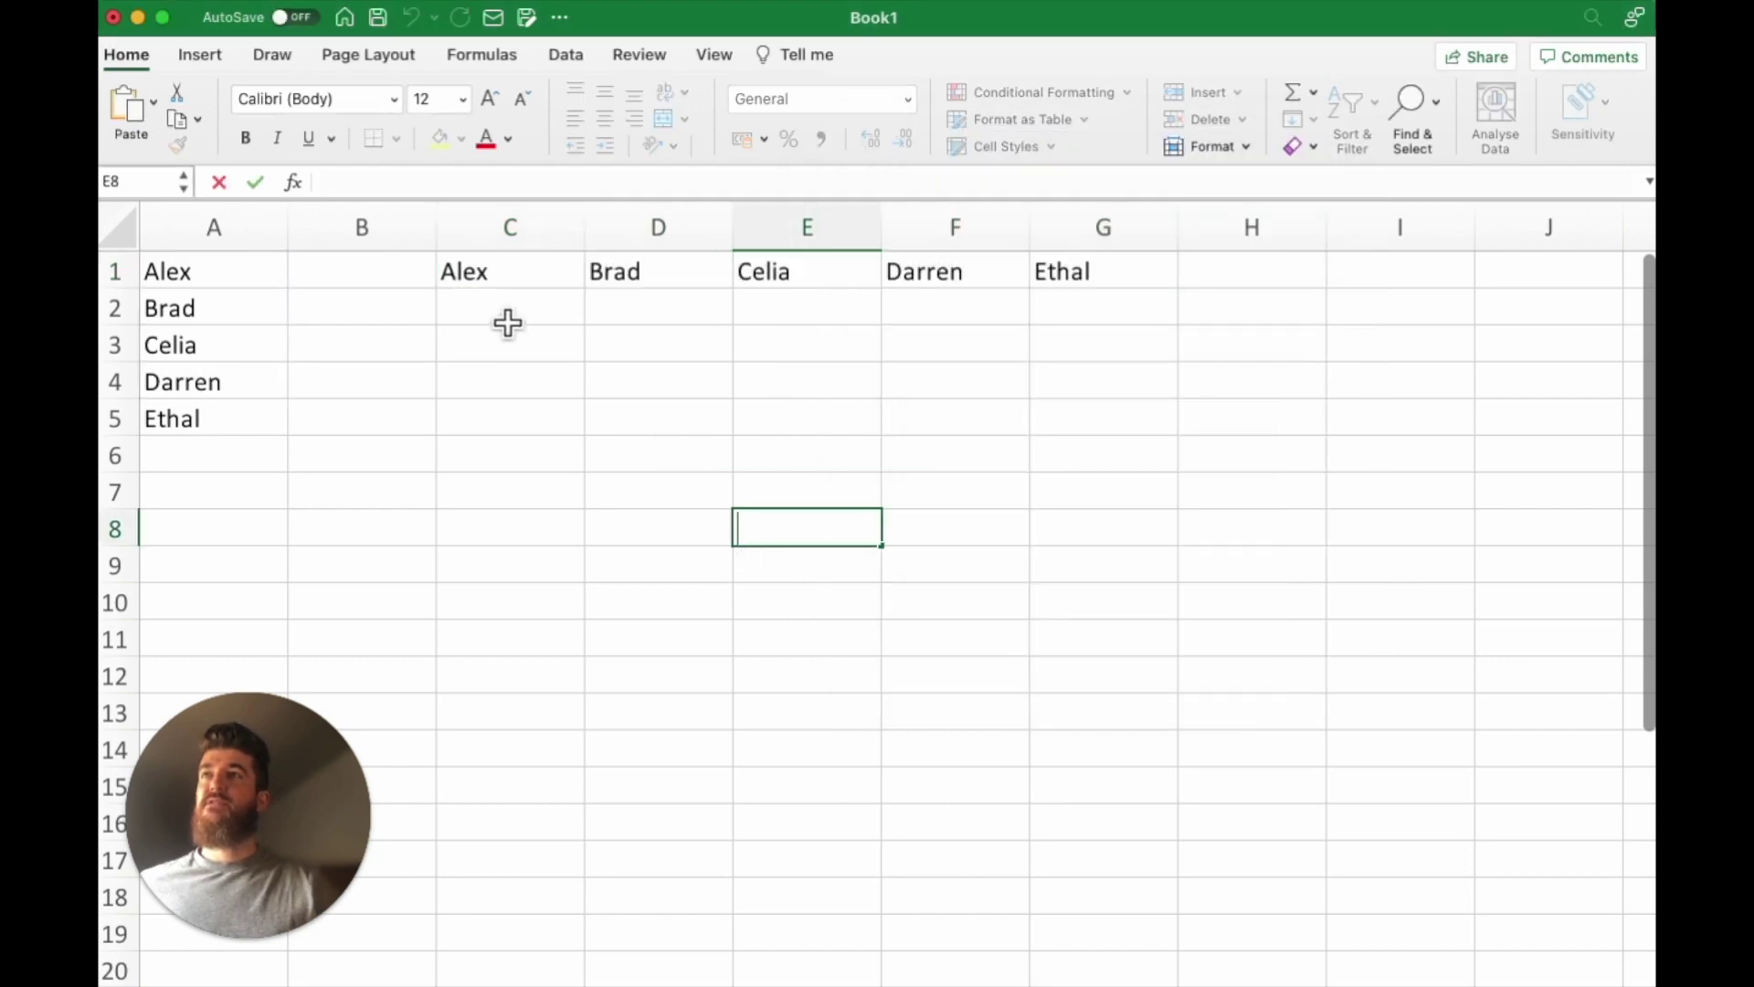
pyautogui.moveTo(493, 286); pyautogui.dragTo(1171, 290)
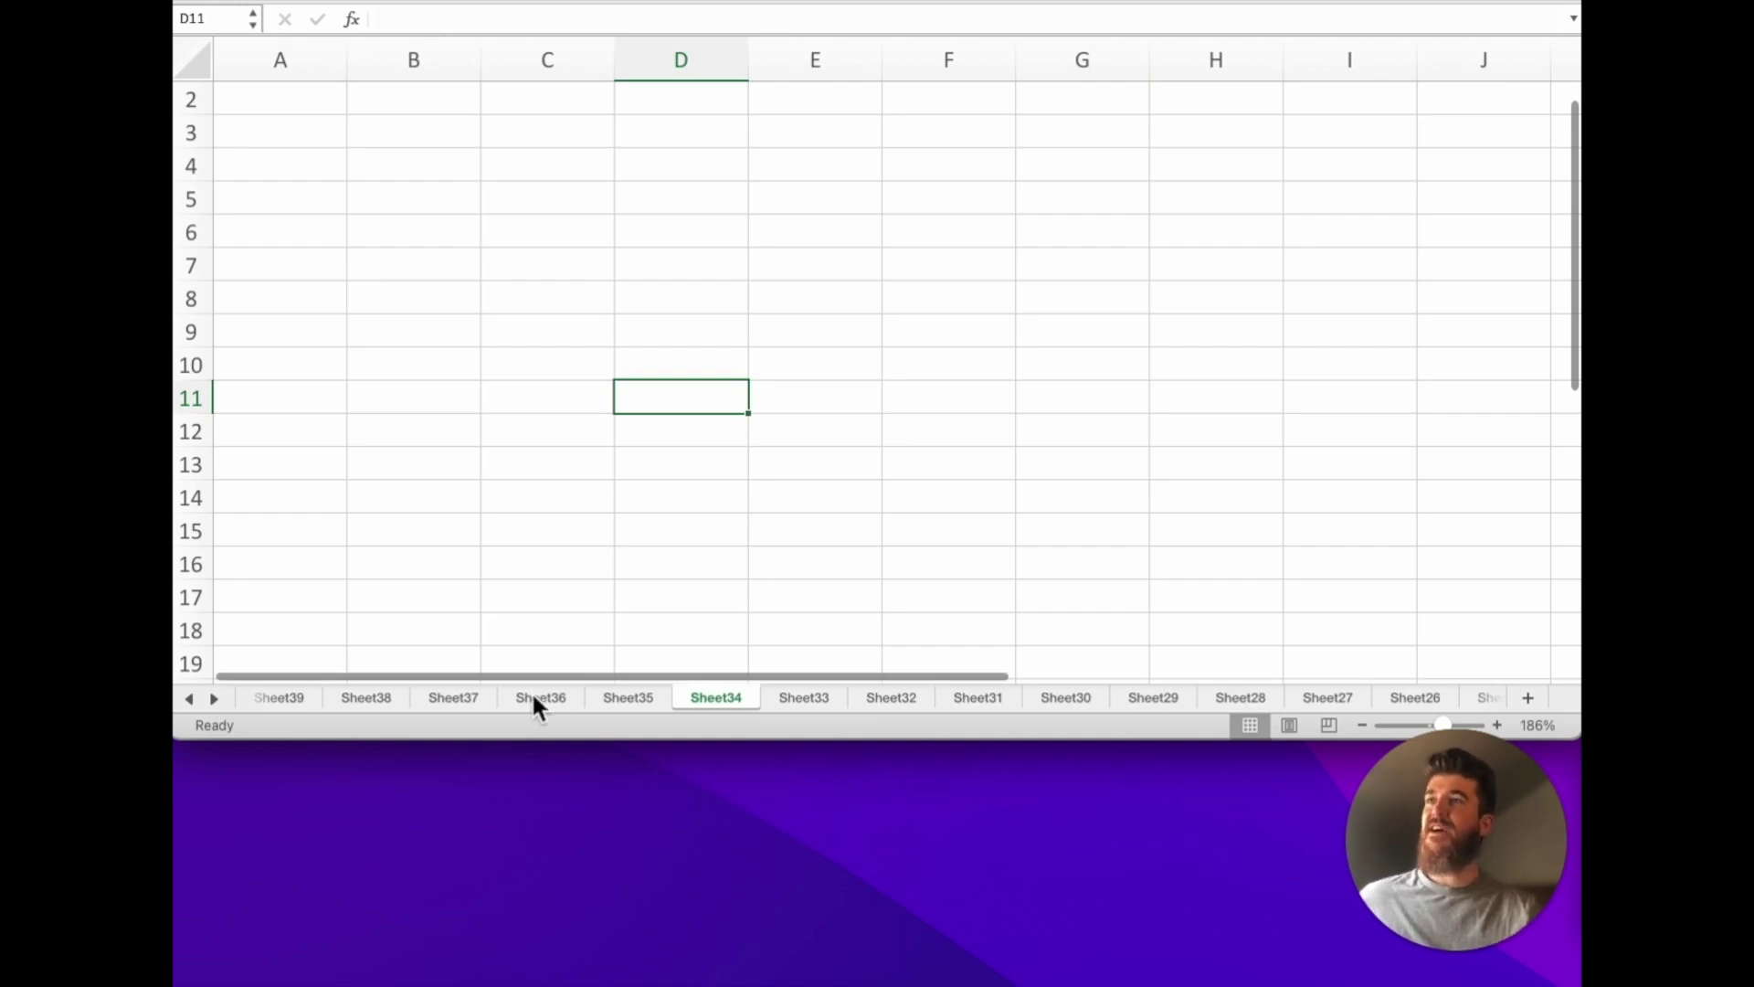
# Give the Sheet34 tab a red tab colour.
pyautogui.doubleClick(214, 698)
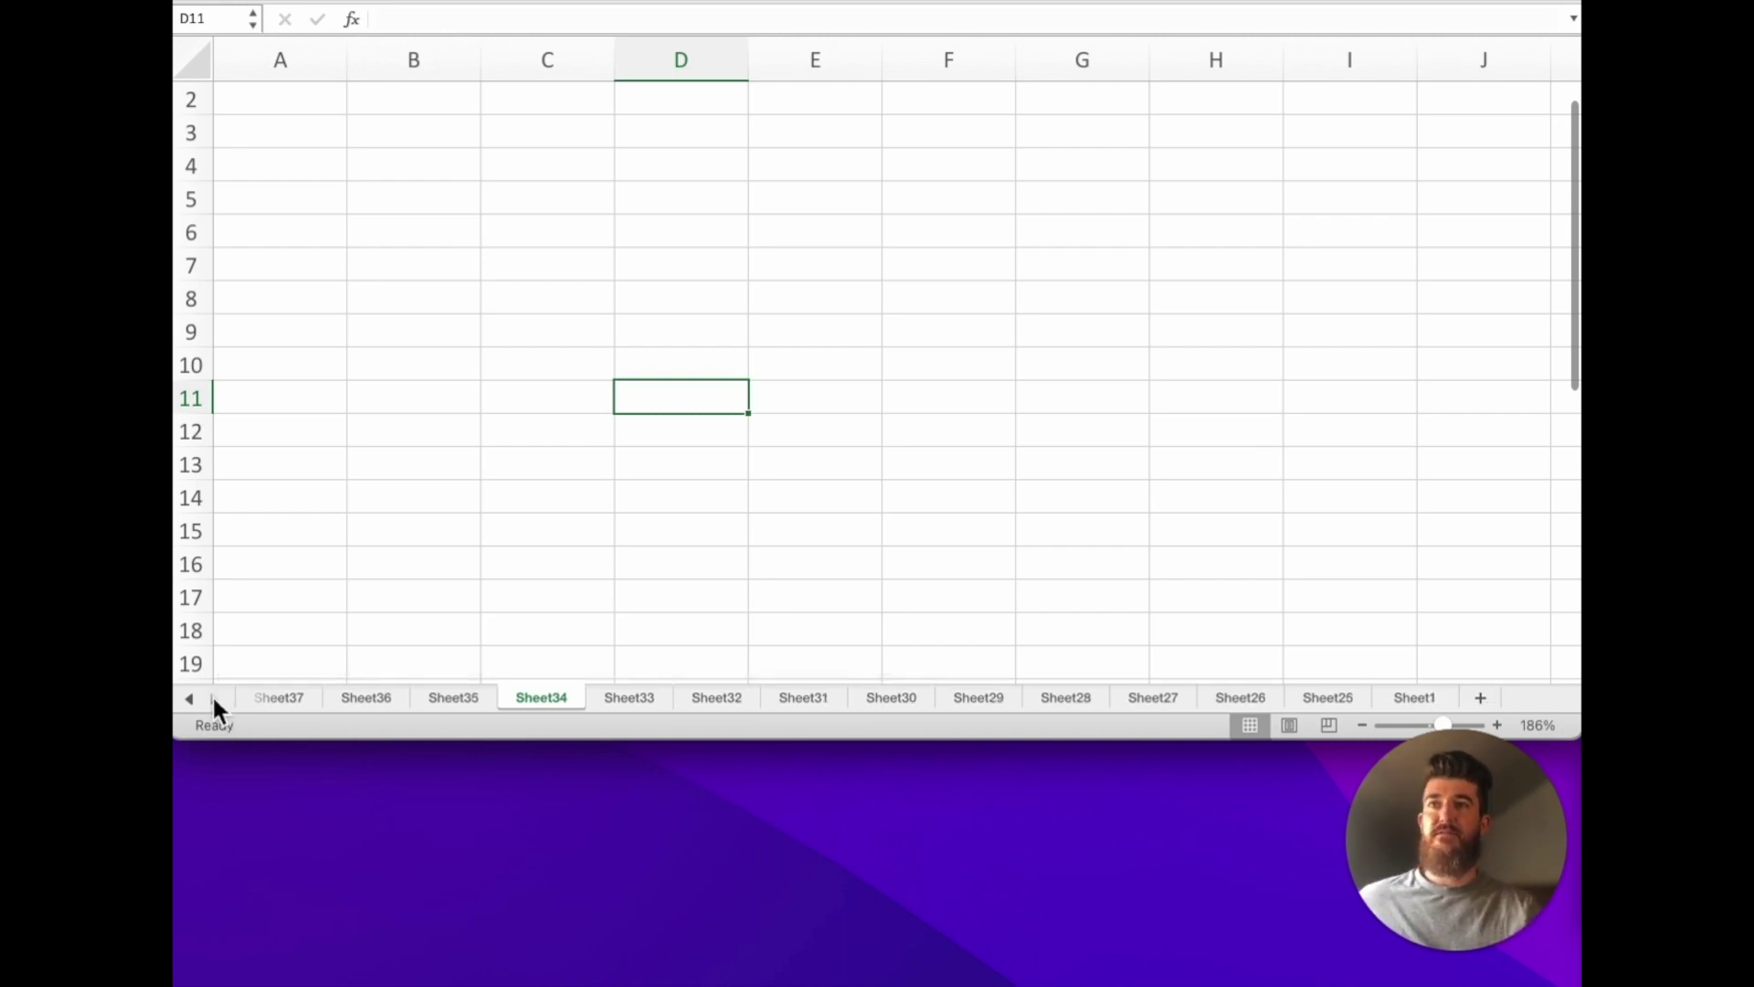
pyautogui.moveTo(189, 696); pyautogui.dragTo(214, 696)
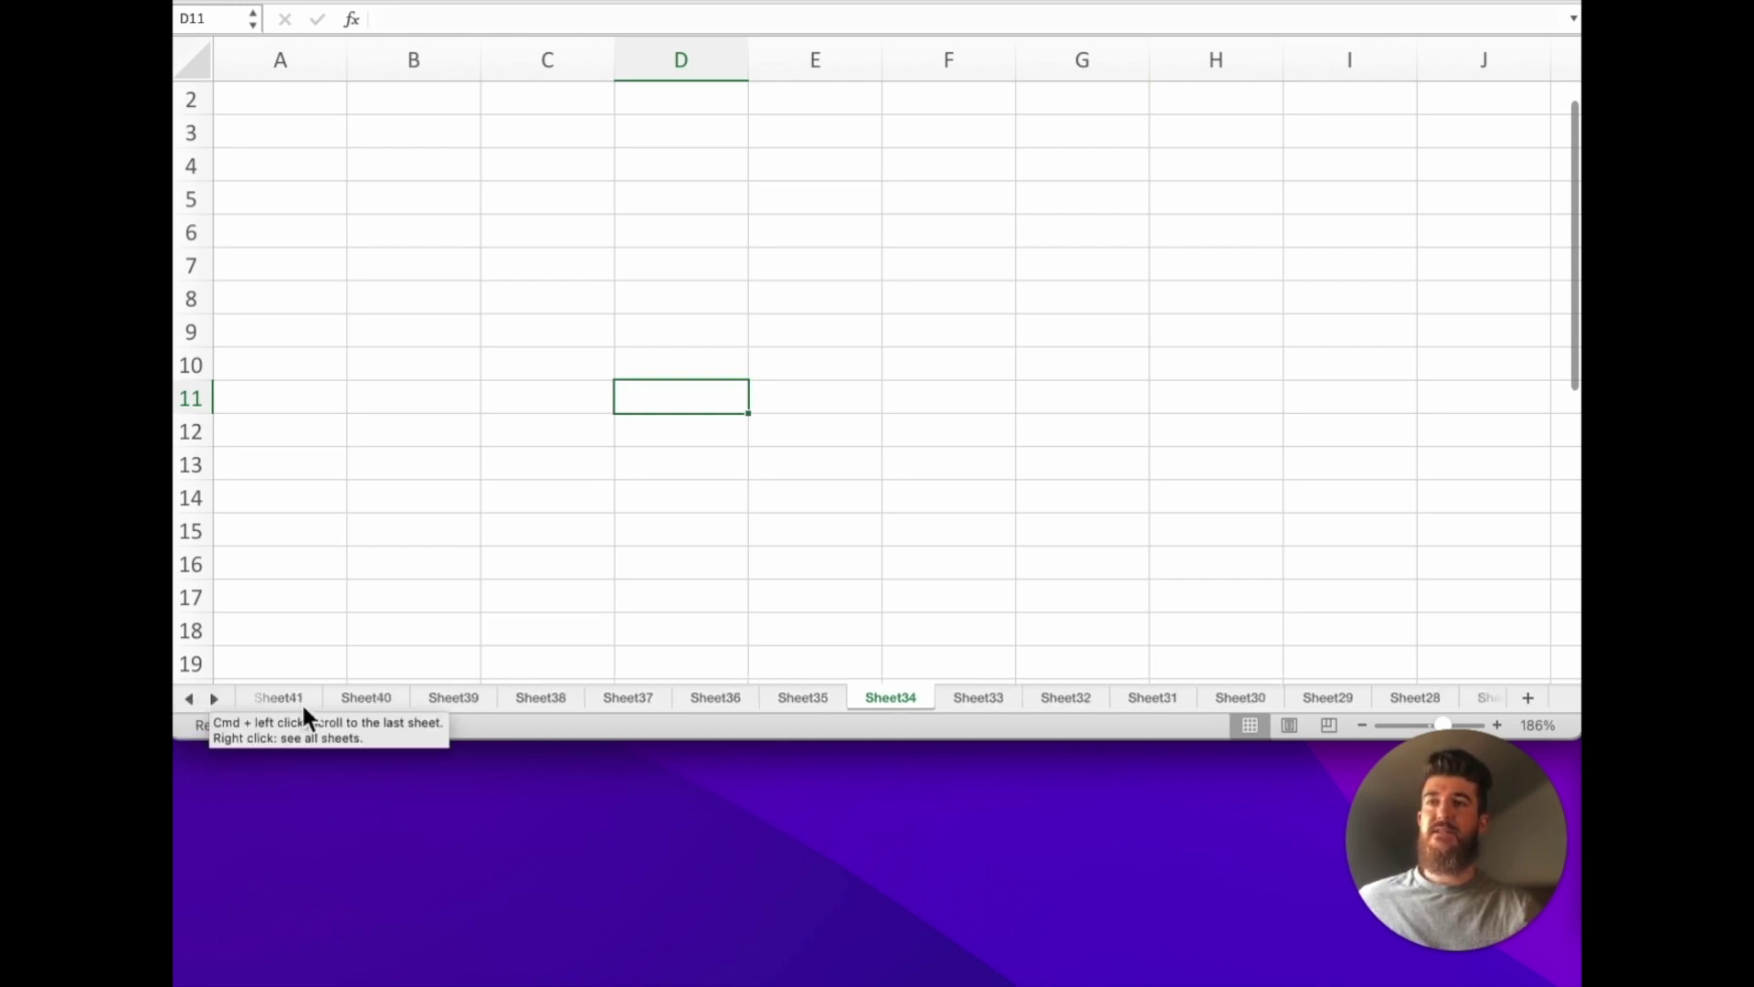
pyautogui.rightClick(864, 701)
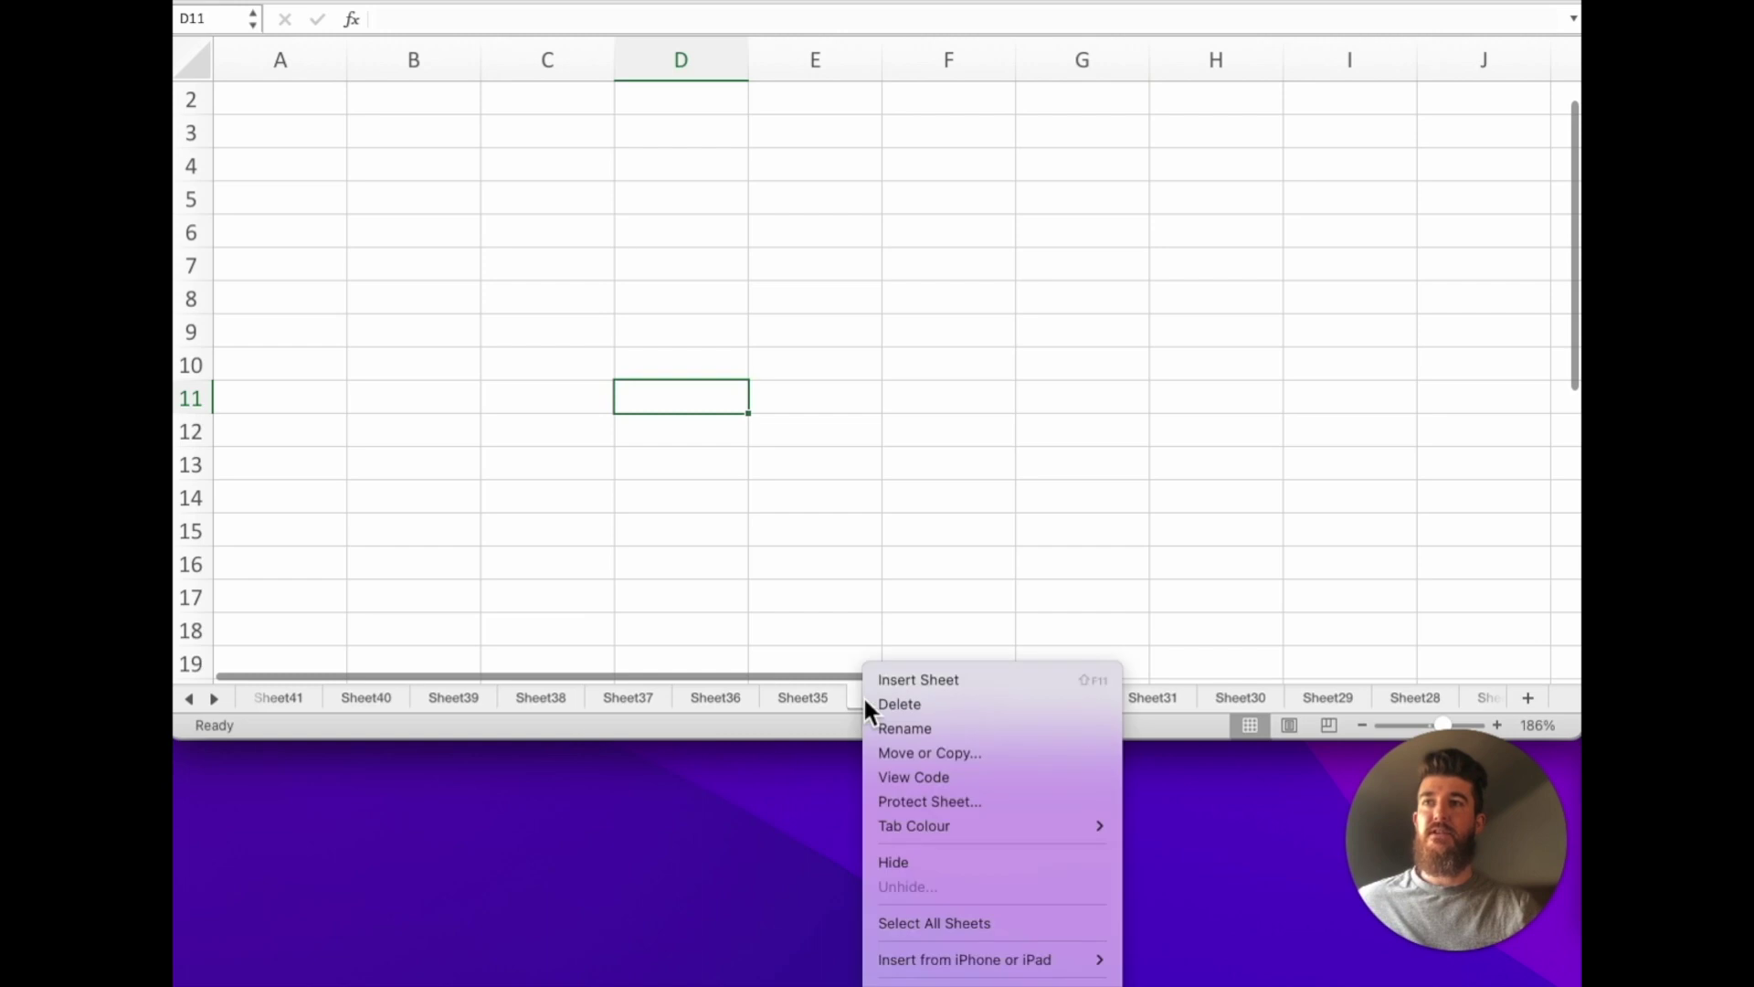
pyautogui.moveTo(1049, 822)
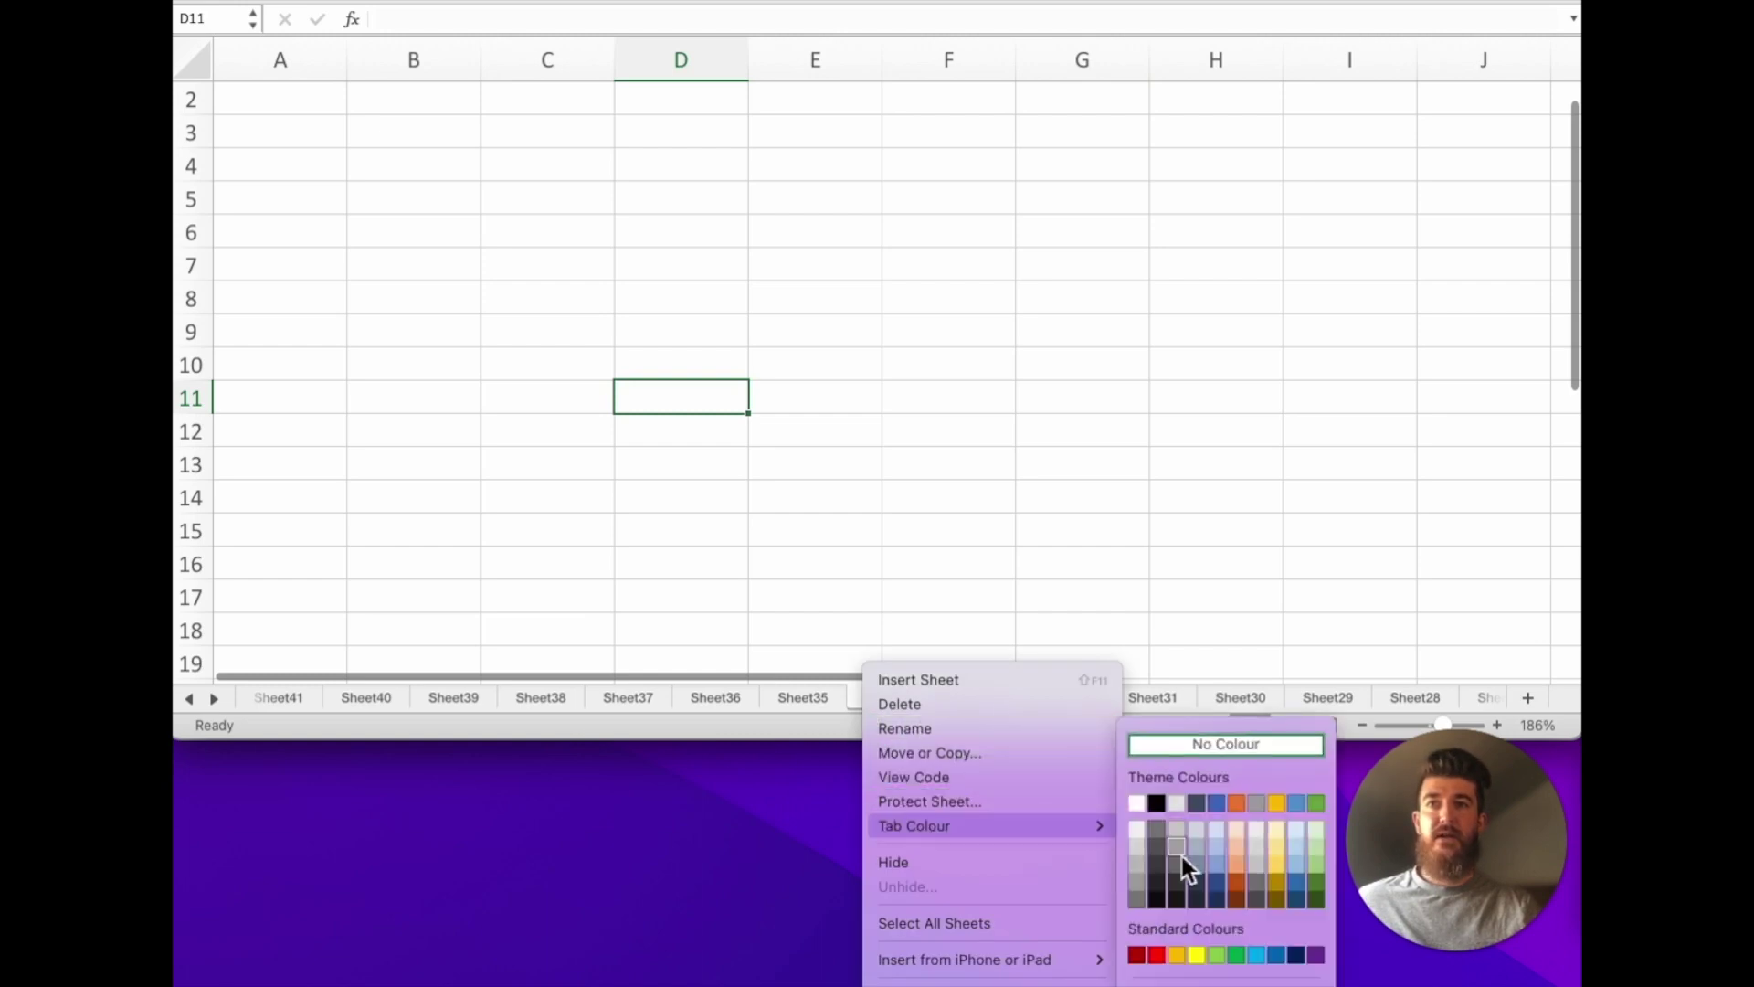
pyautogui.click(1157, 955)
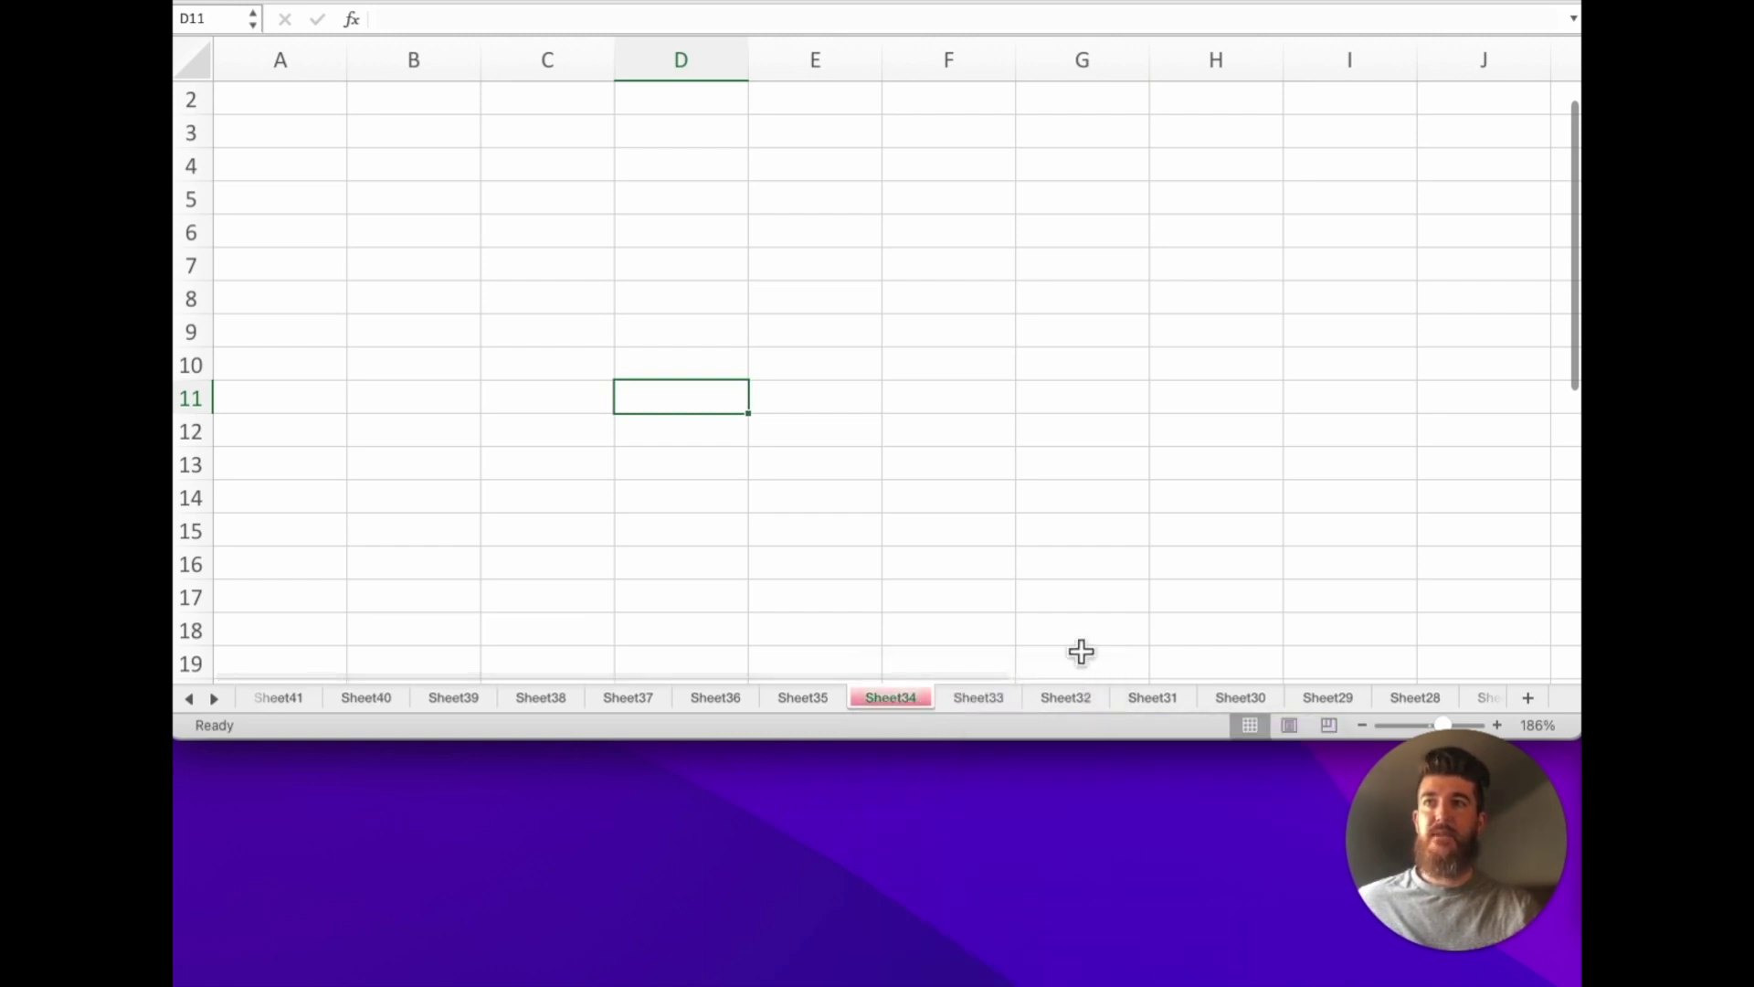
# Scroll the sheet tabs back toward Sheet1.
pyautogui.click(1037, 571)
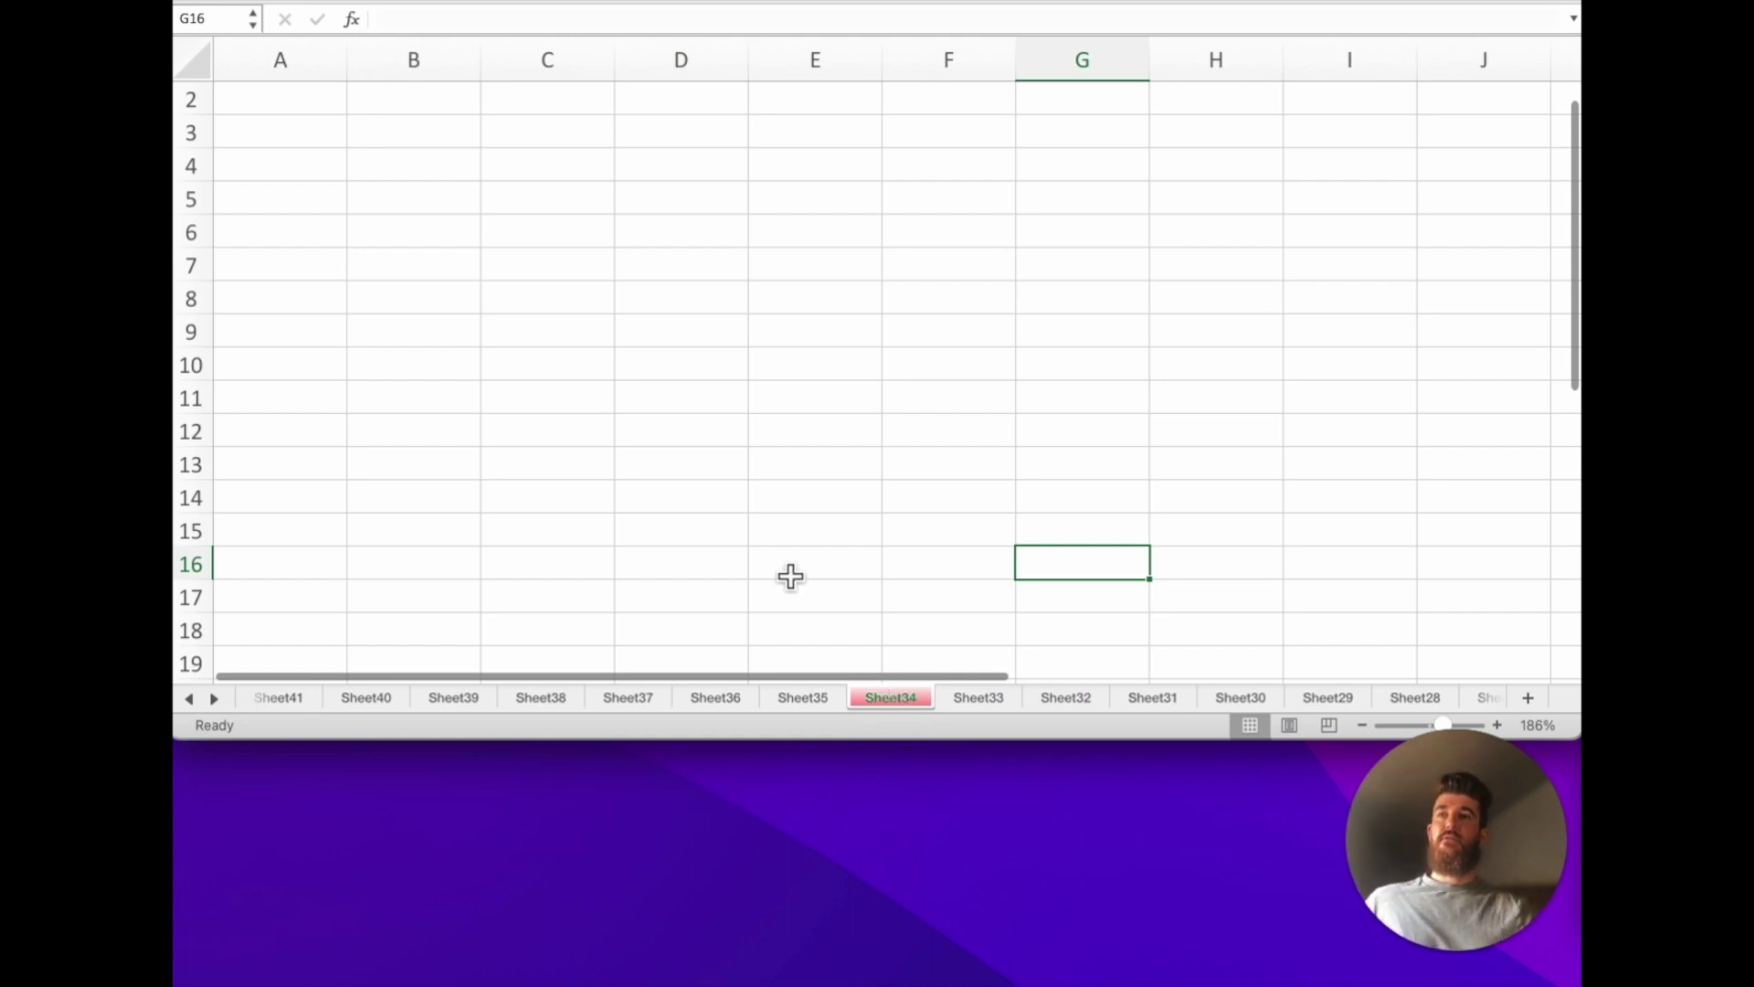
pyautogui.click(215, 700)
pyautogui.click(215, 700)
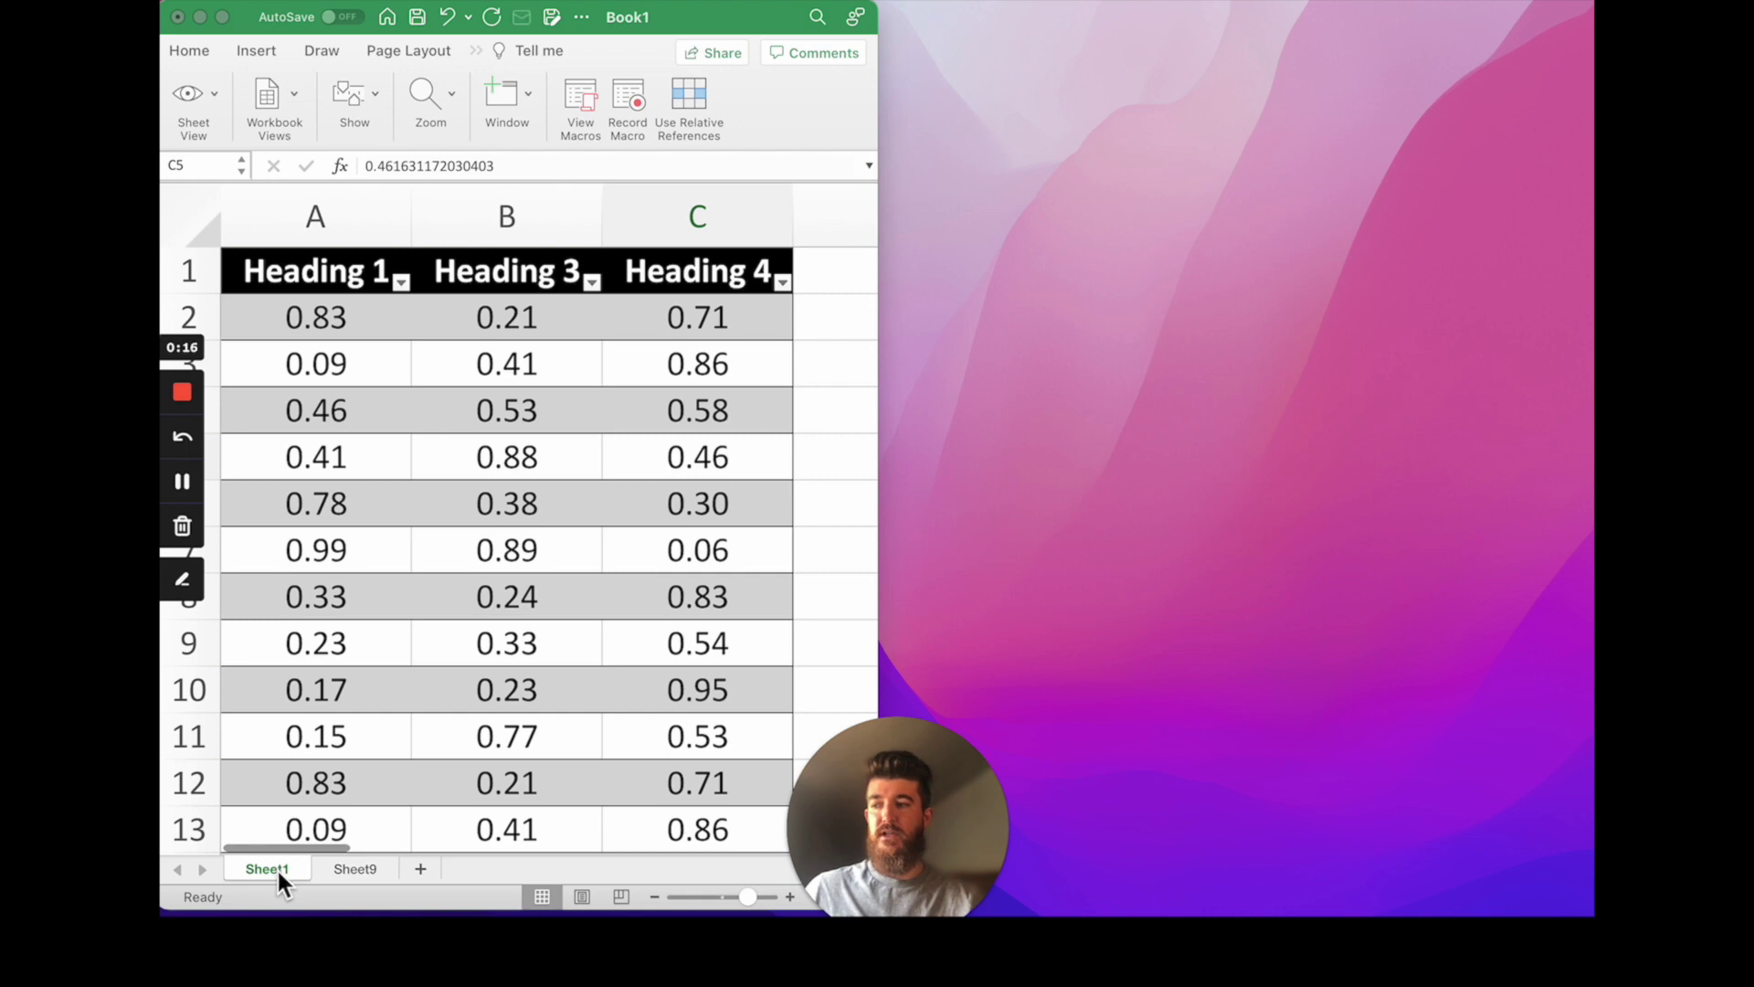
# Switch between Sheet1 and Sheet9 in Book1, ending on Sheet9.
pyautogui.click(370, 869)
pyautogui.click(370, 869)
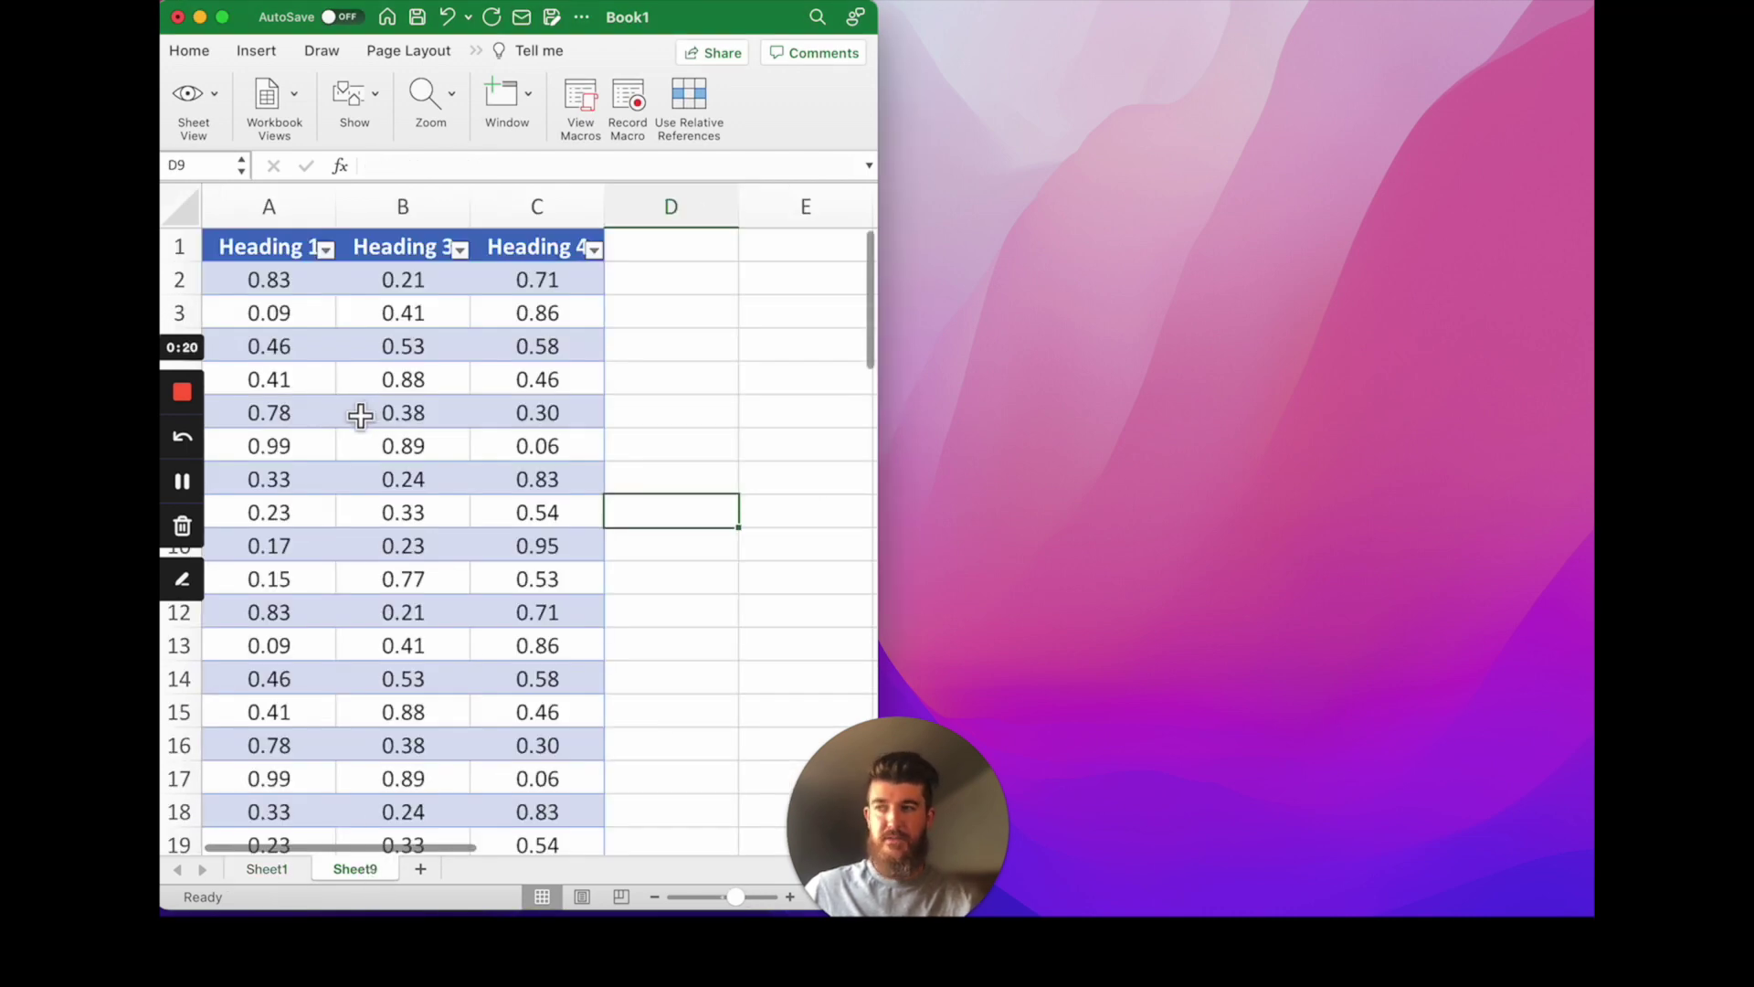
pyautogui.click(298, 863)
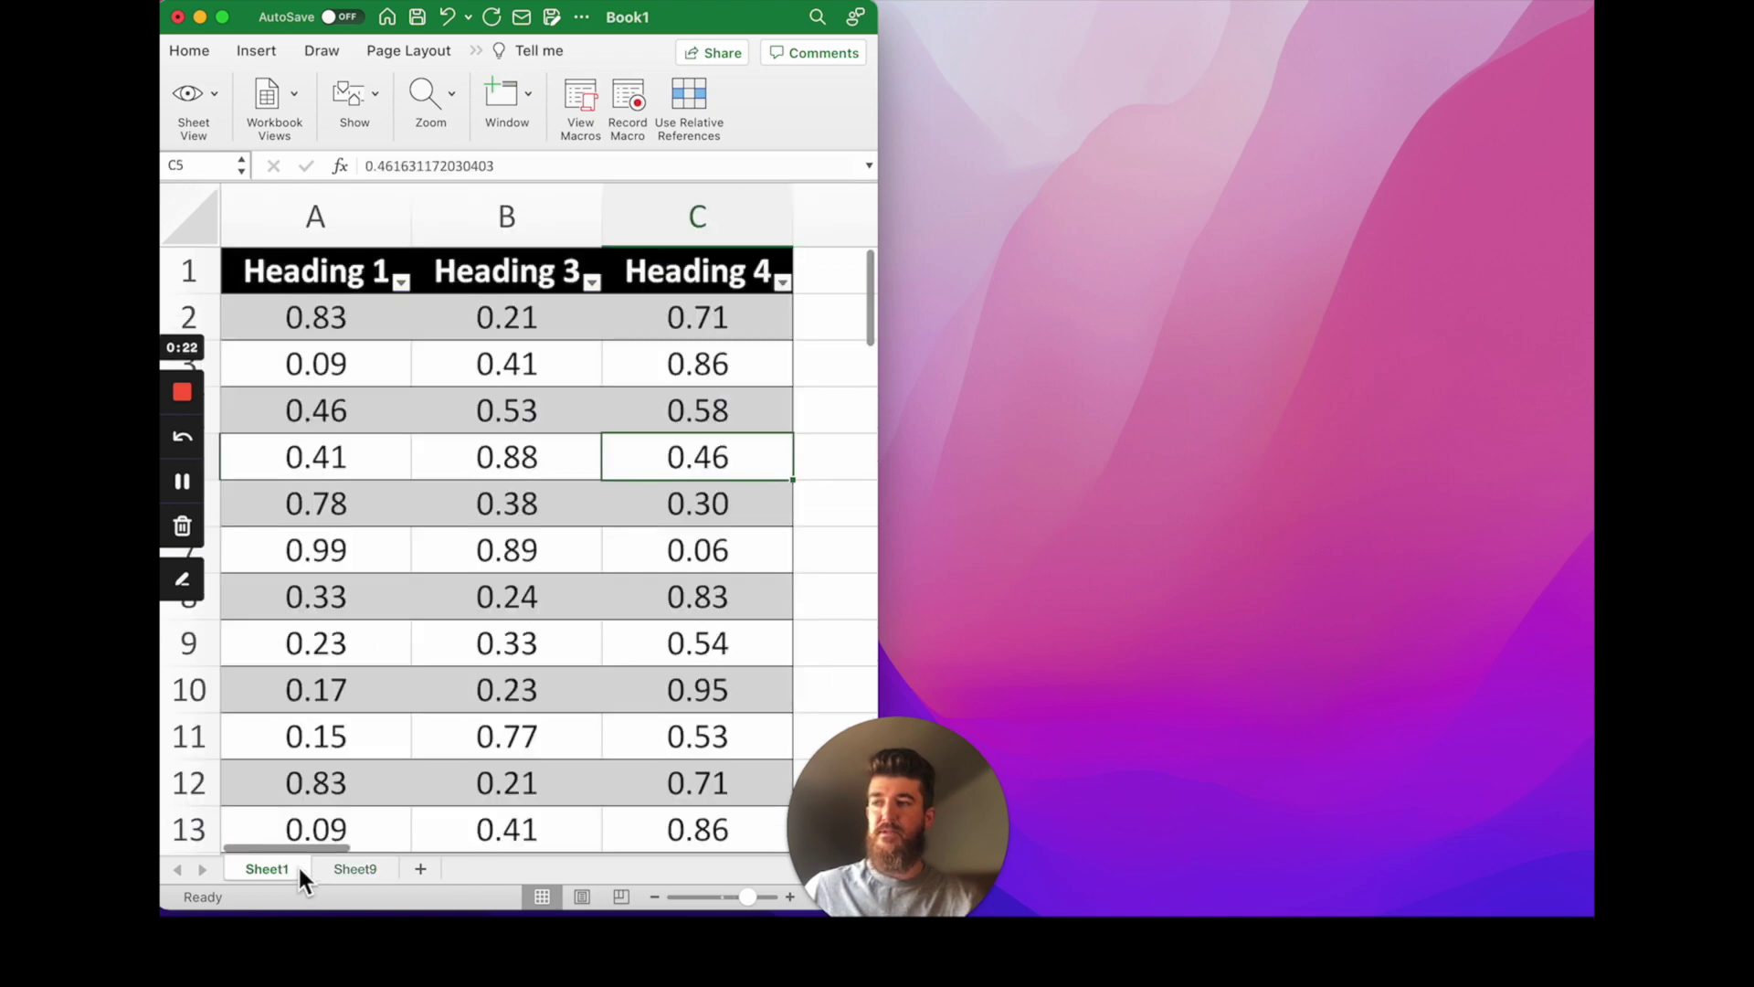
pyautogui.click(355, 866)
pyautogui.click(284, 864)
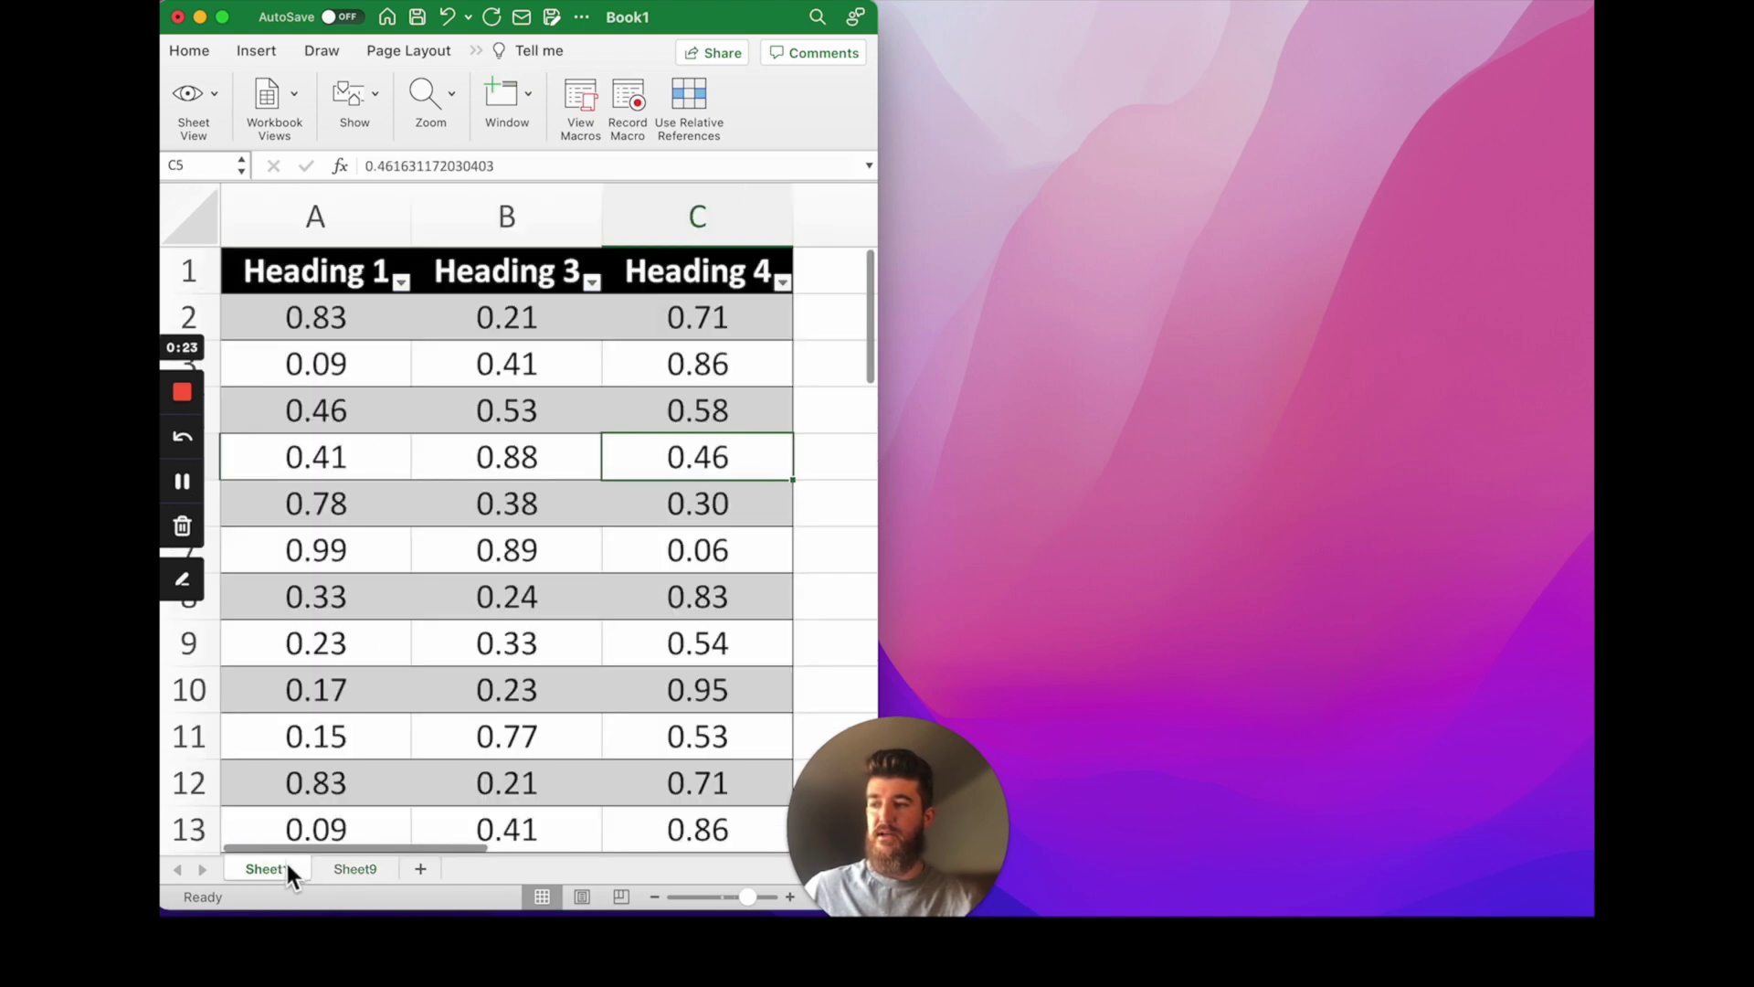
pyautogui.click(342, 864)
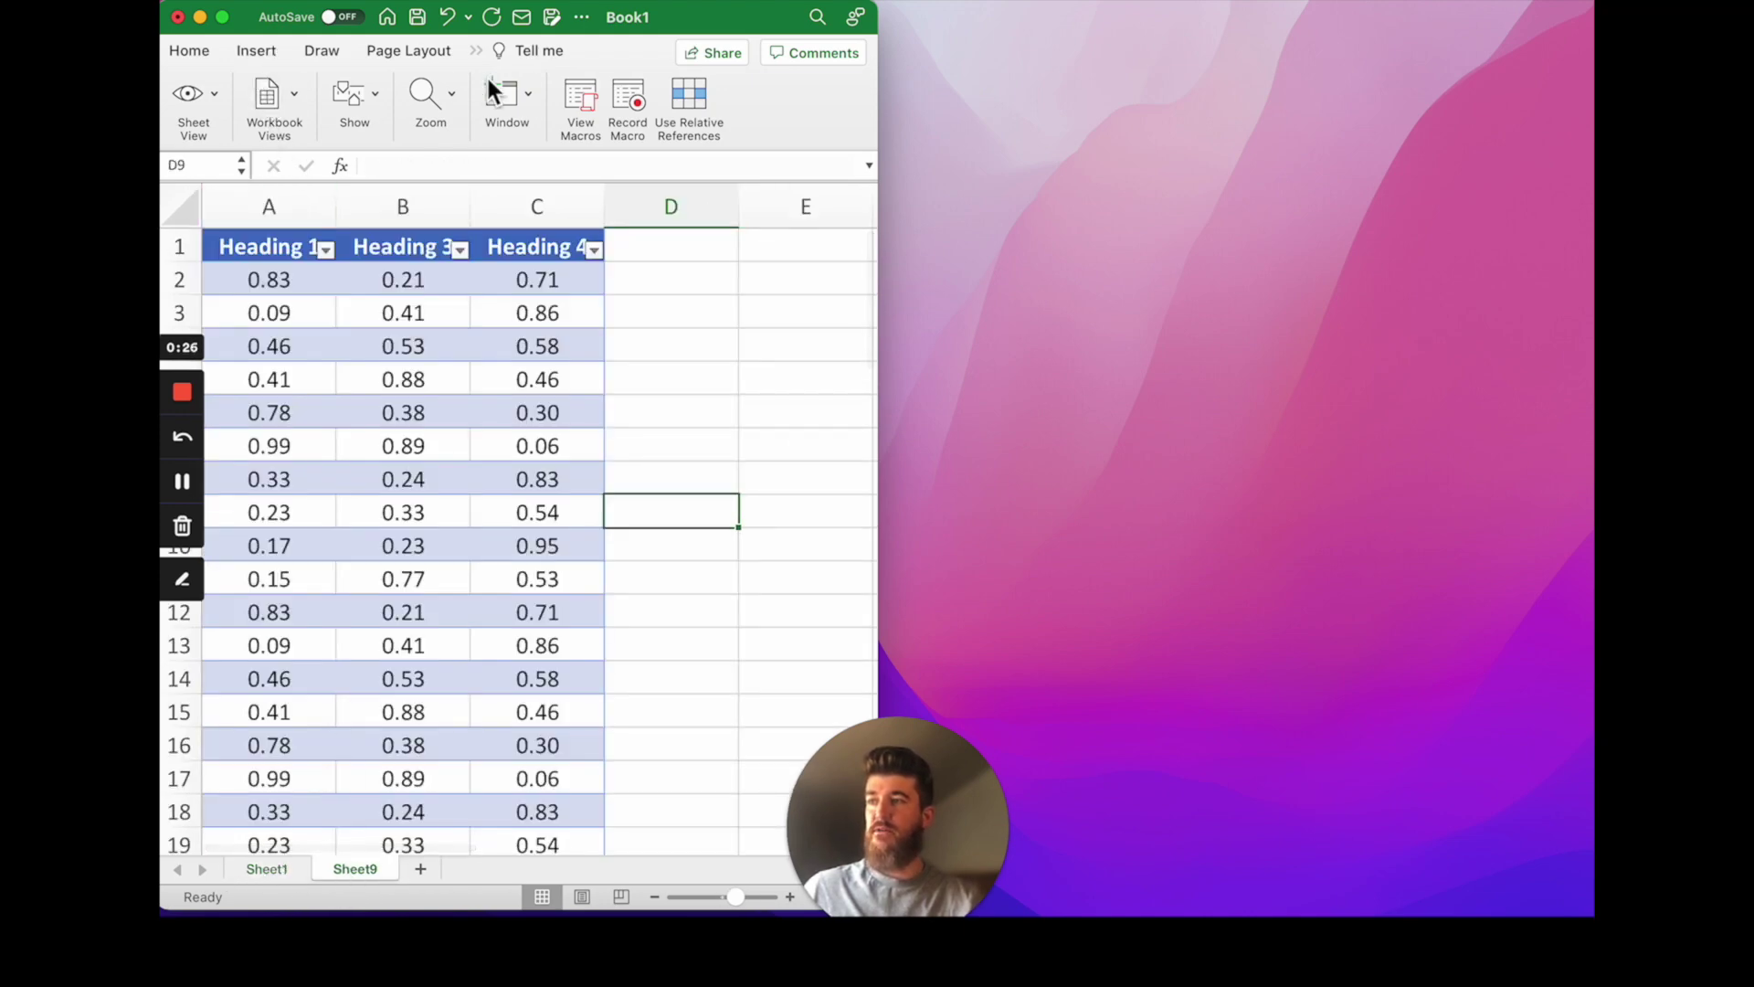
# Open a second window onto Book1 with View > Window > New Window.
pyautogui.click(476, 51)
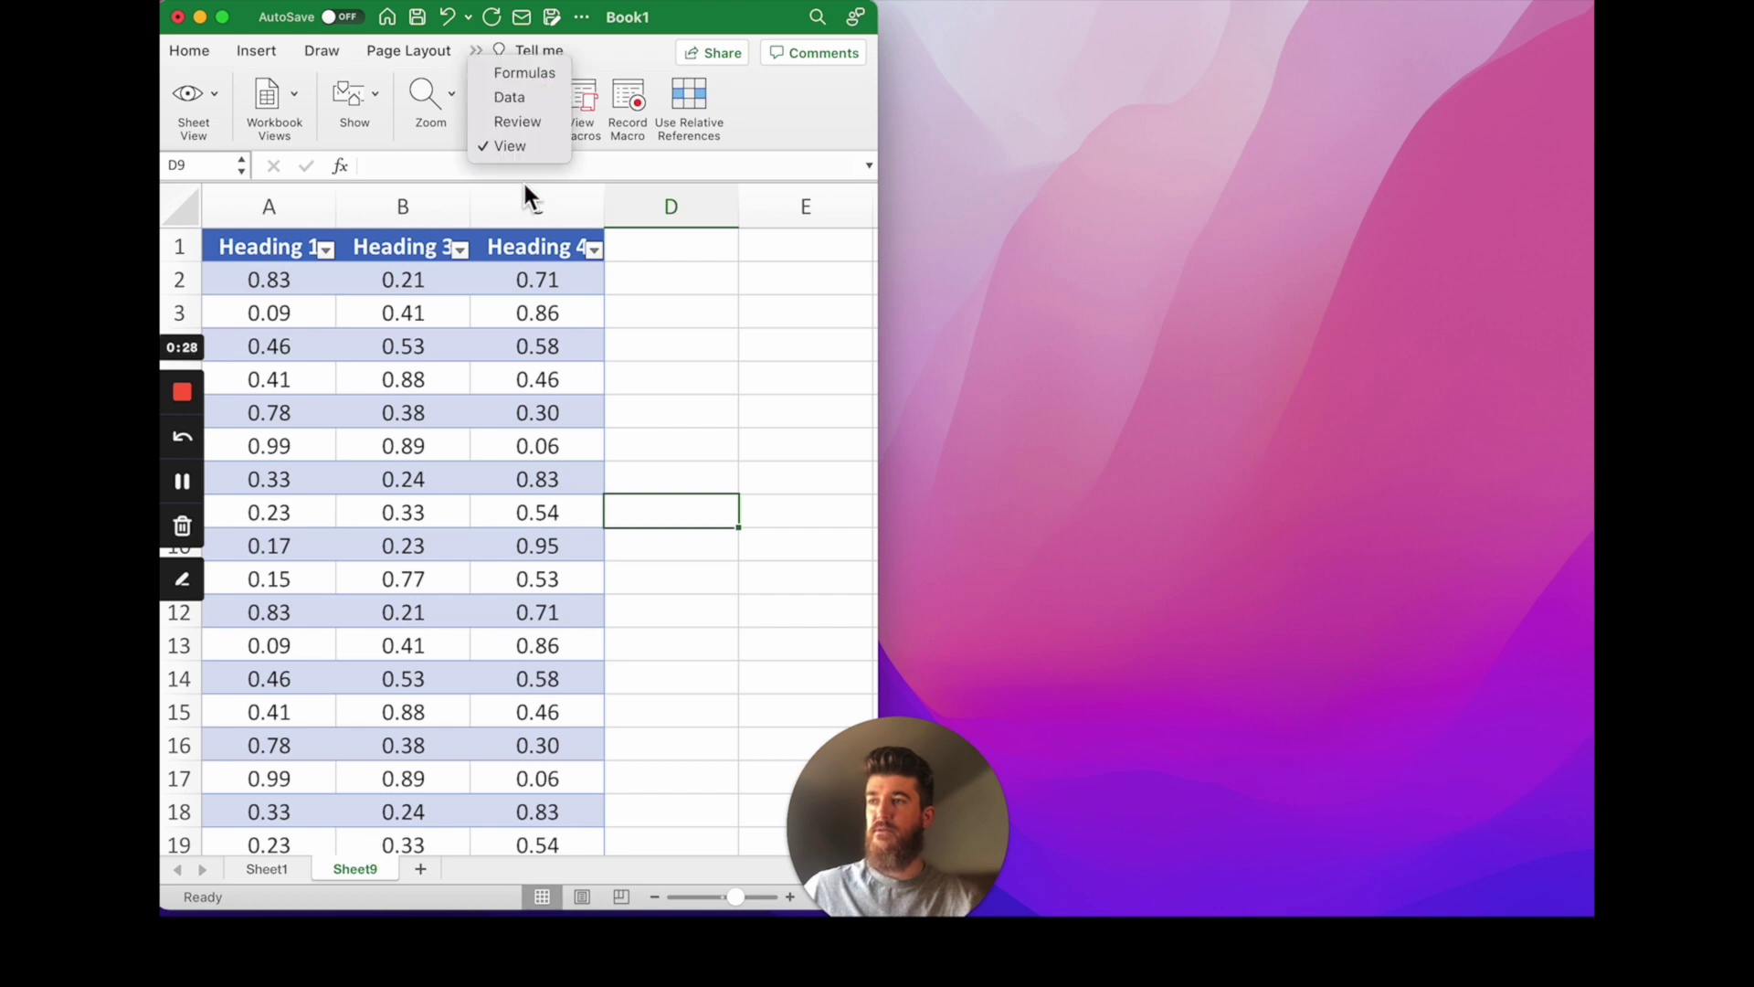
pyautogui.click(524, 148)
pyautogui.click(515, 95)
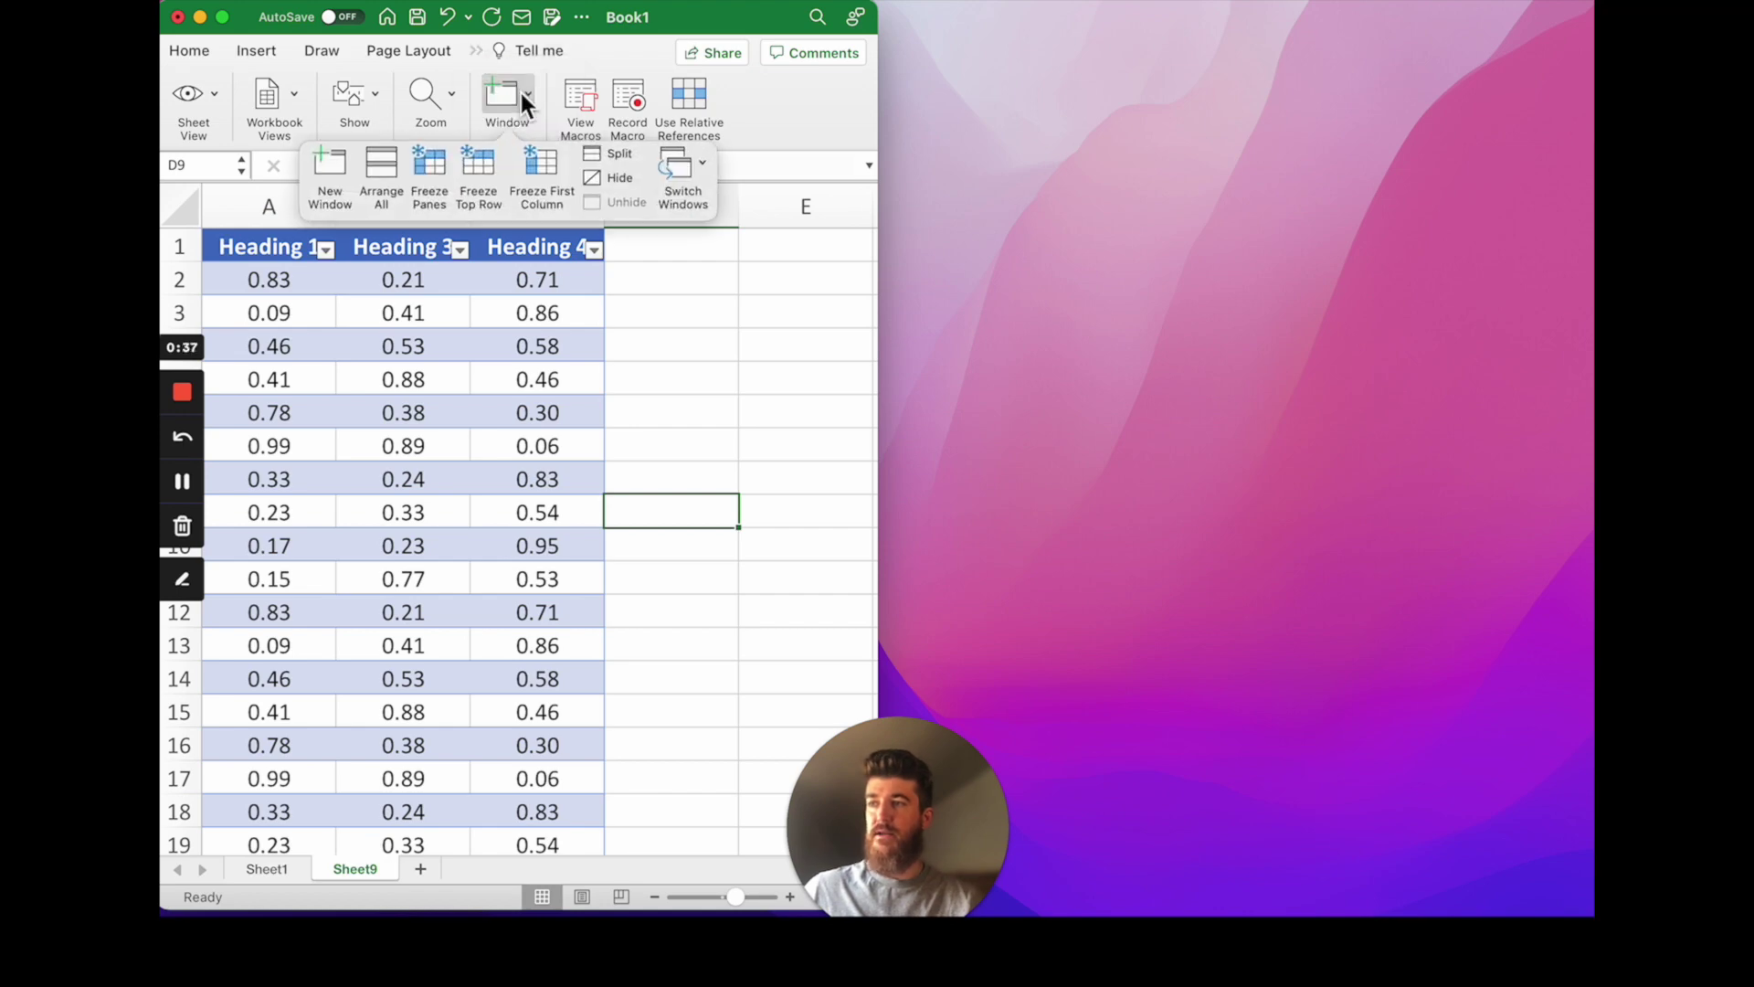
pyautogui.click(327, 167)
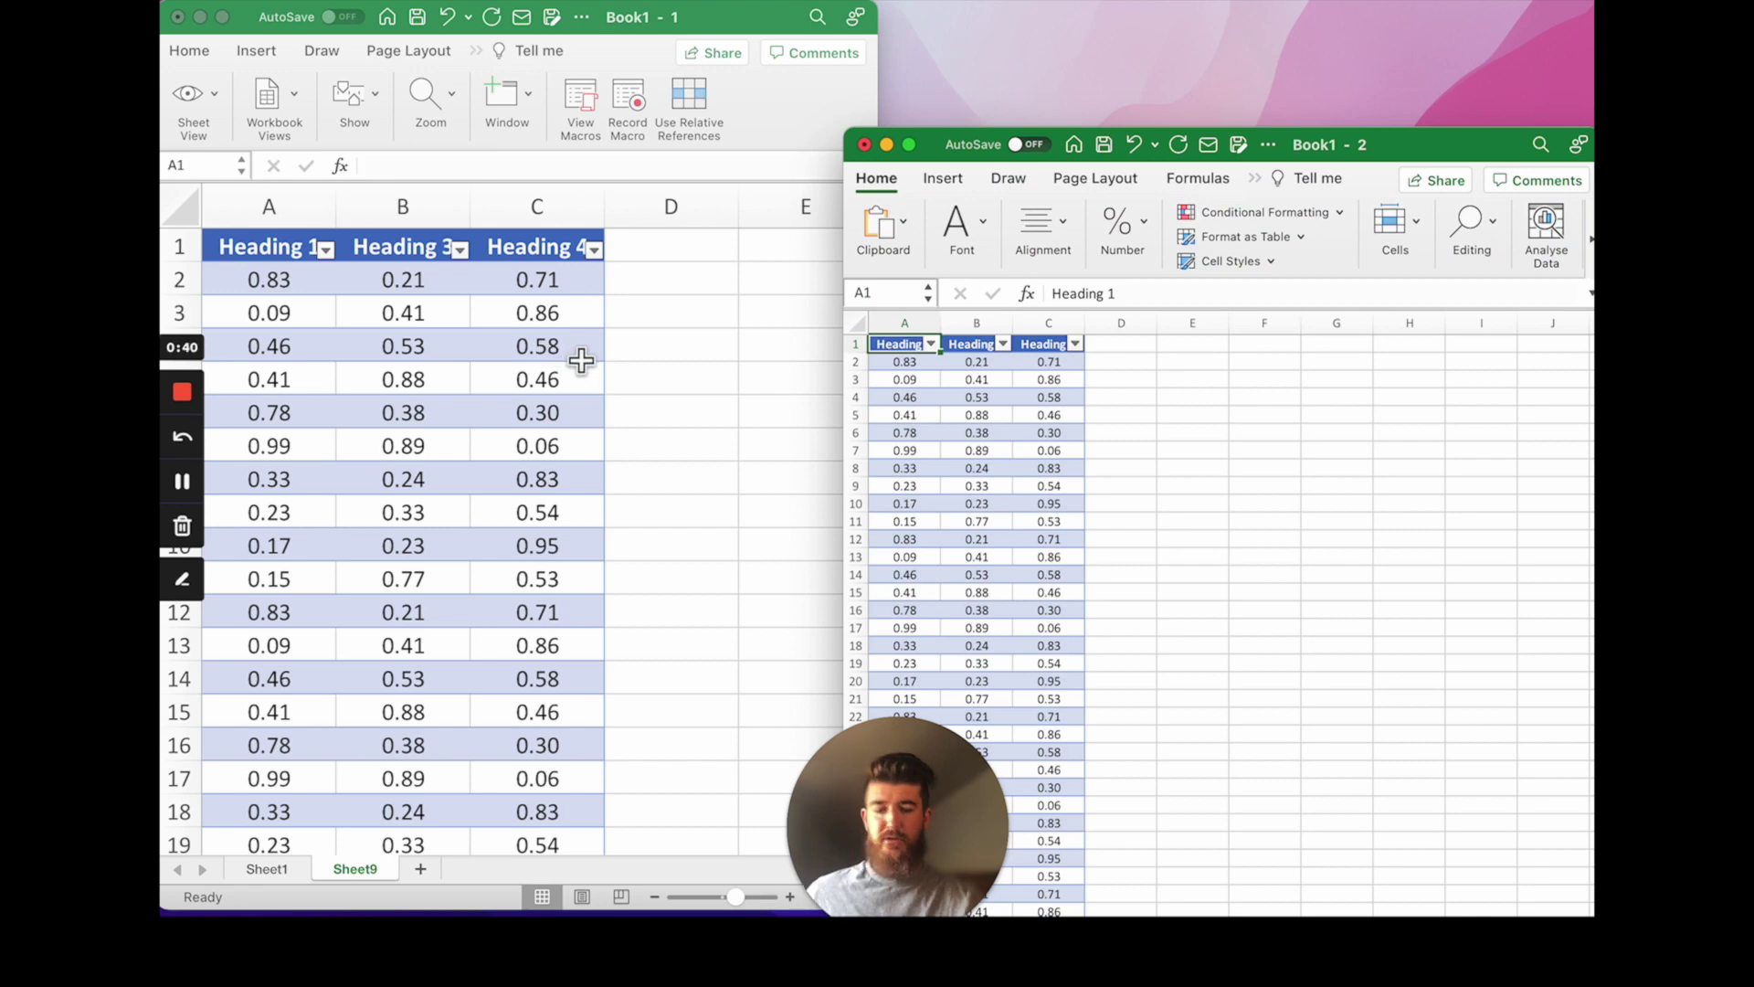
# Snap Book1 - 2 to the right half and show Sheet1's table in it.
pyautogui.hotkey('ctrl', 'alt', 'Right')
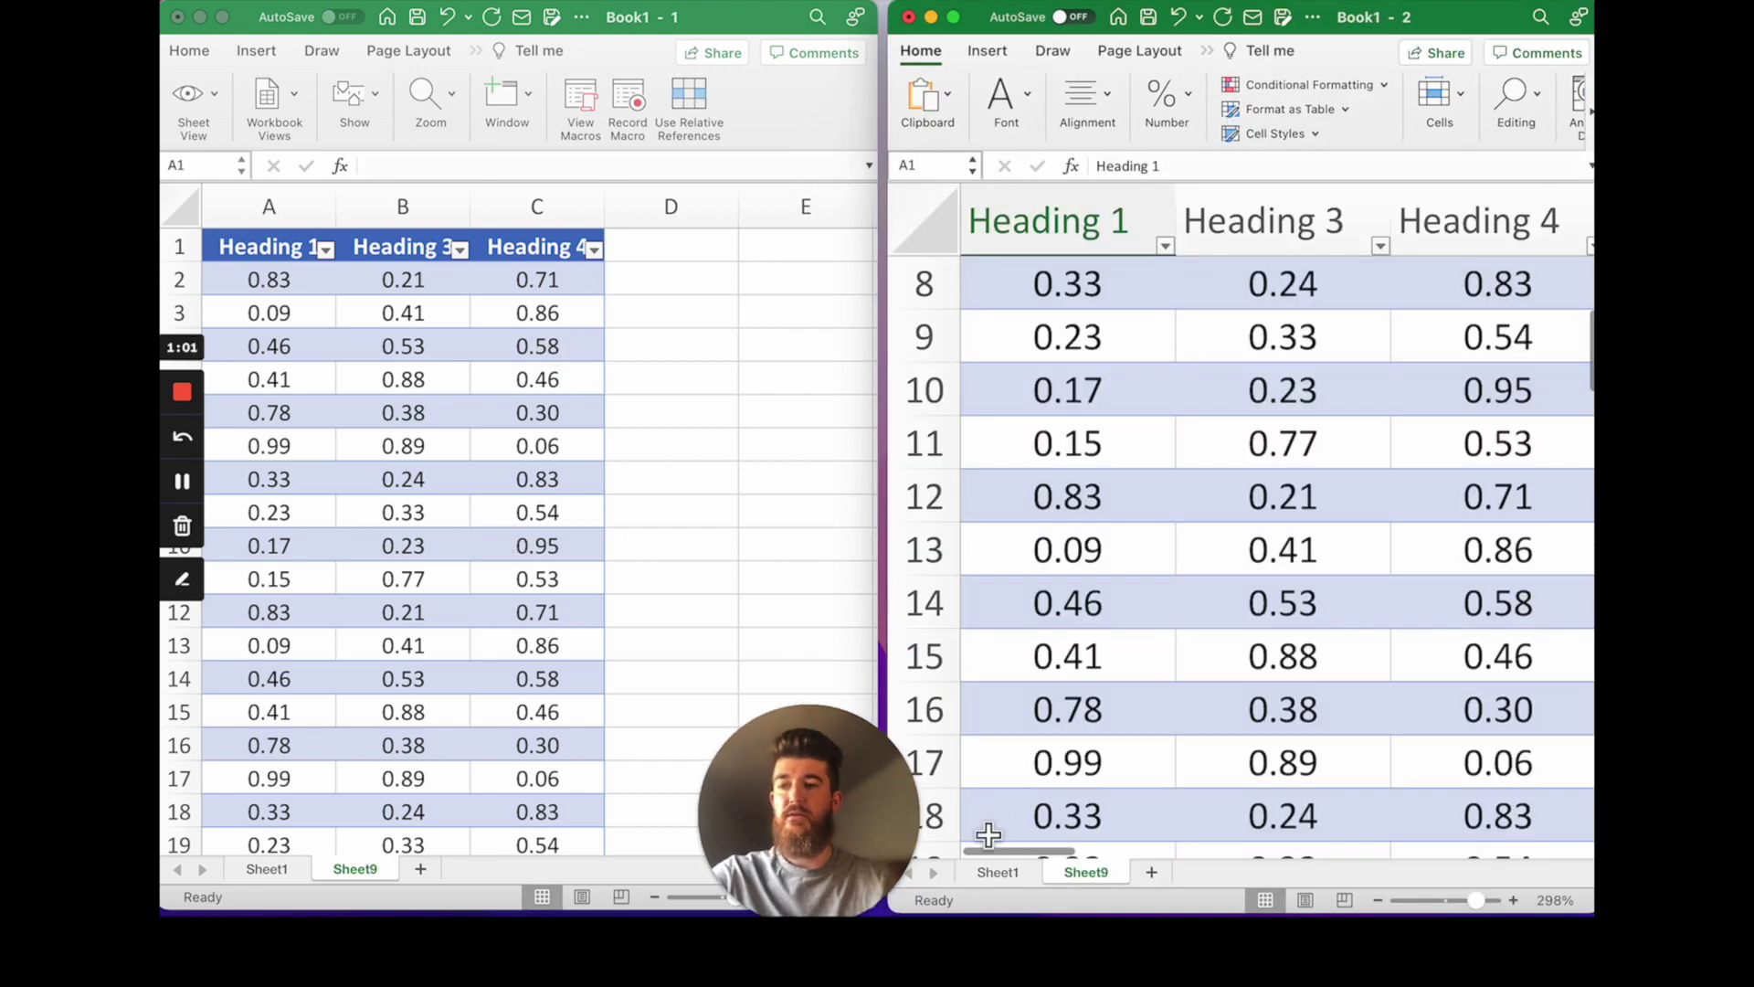
pyautogui.click(1009, 875)
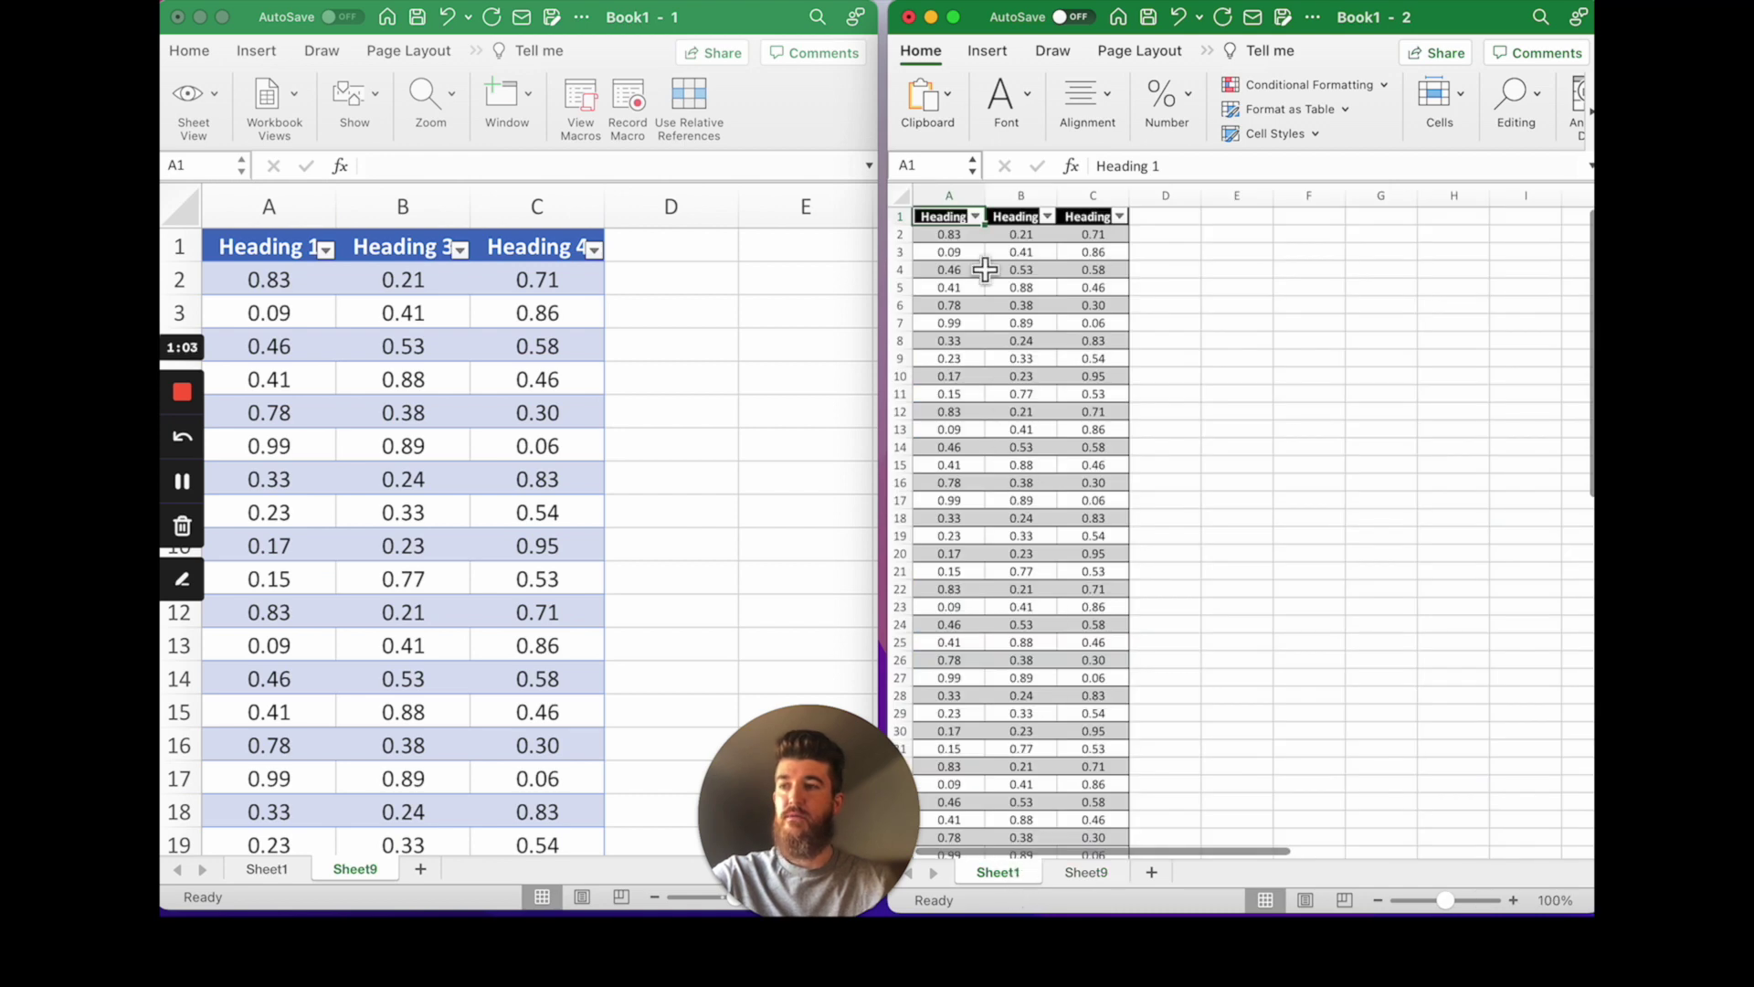
pyautogui.scroll(5, 985, 265)
pyautogui.scroll(3, 1017, 338)
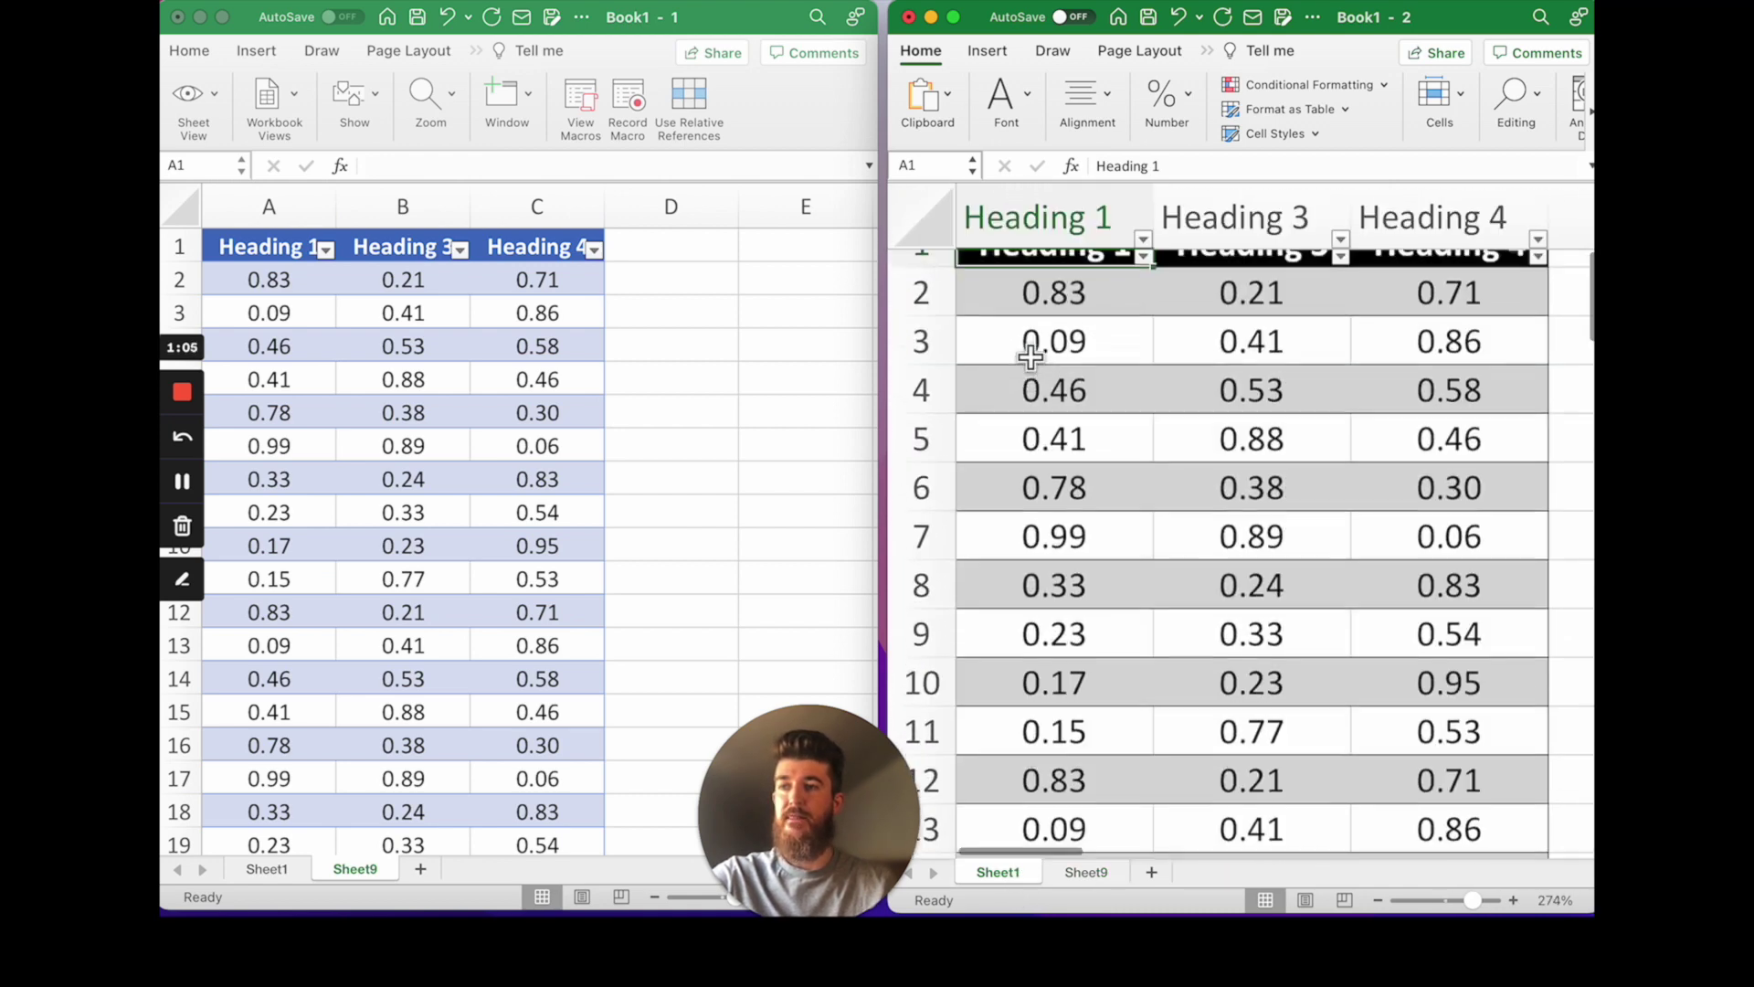
# Make the left Book1 - 1 window active on Sheet9.
pyautogui.click(288, 281)
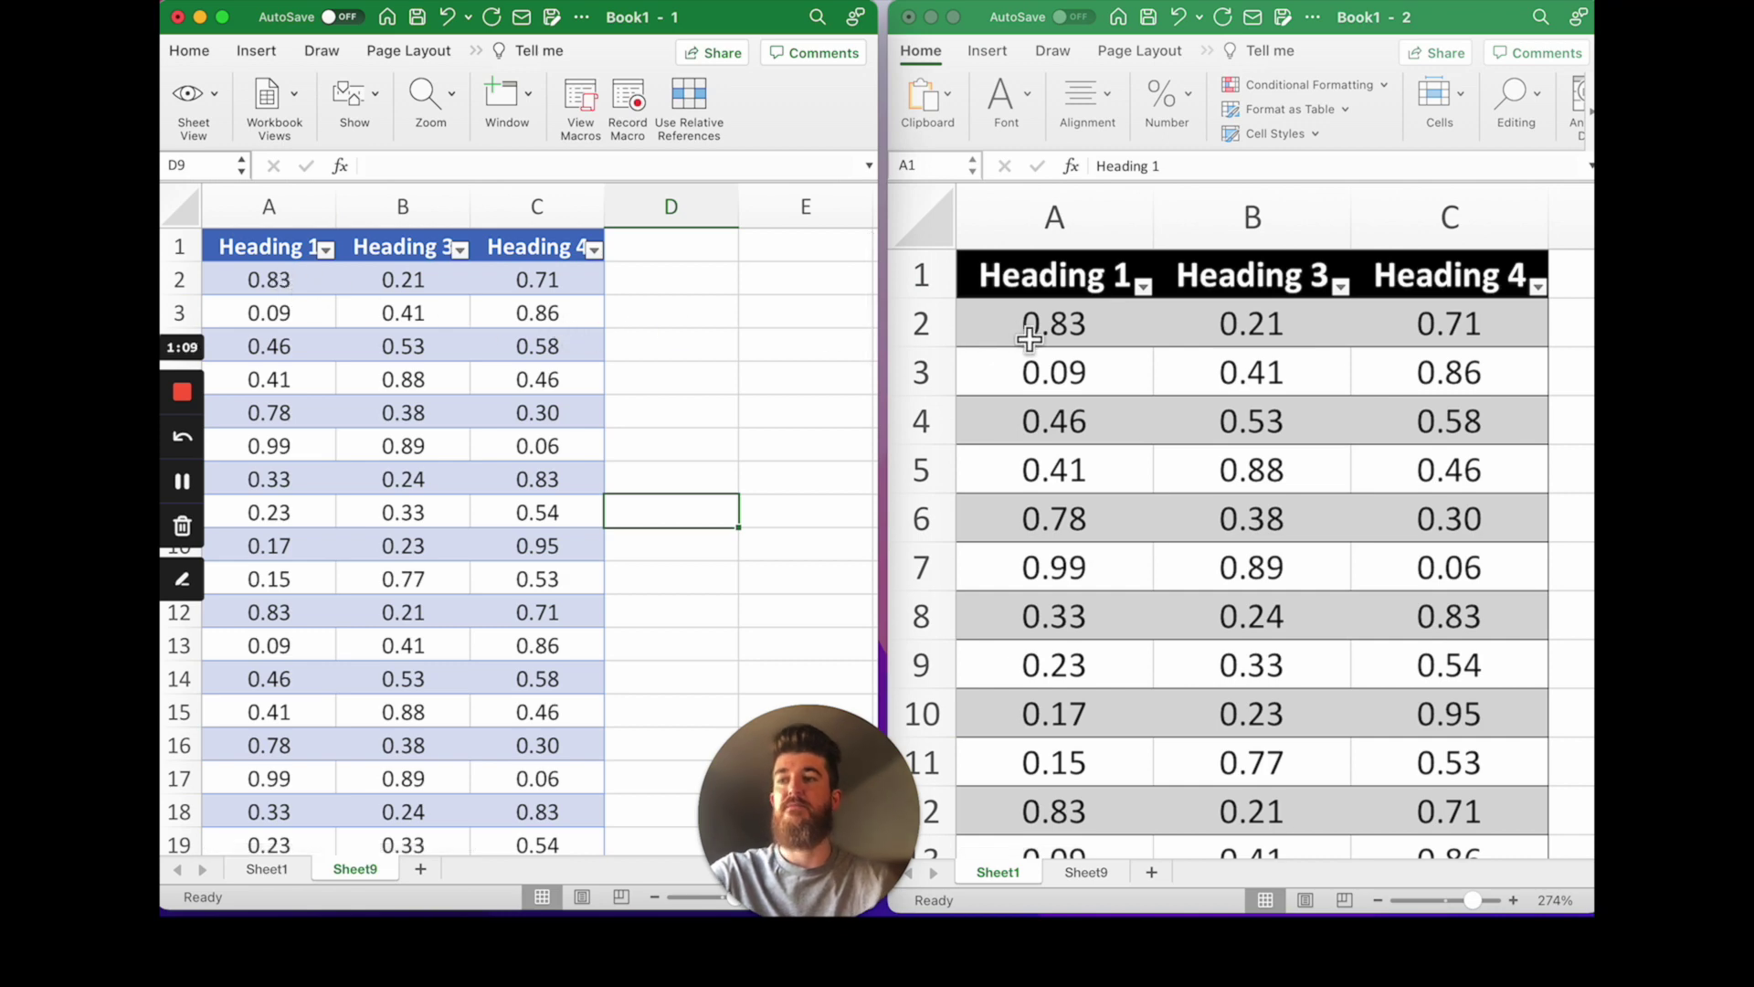
pyautogui.scroll(-3, 1030, 338)
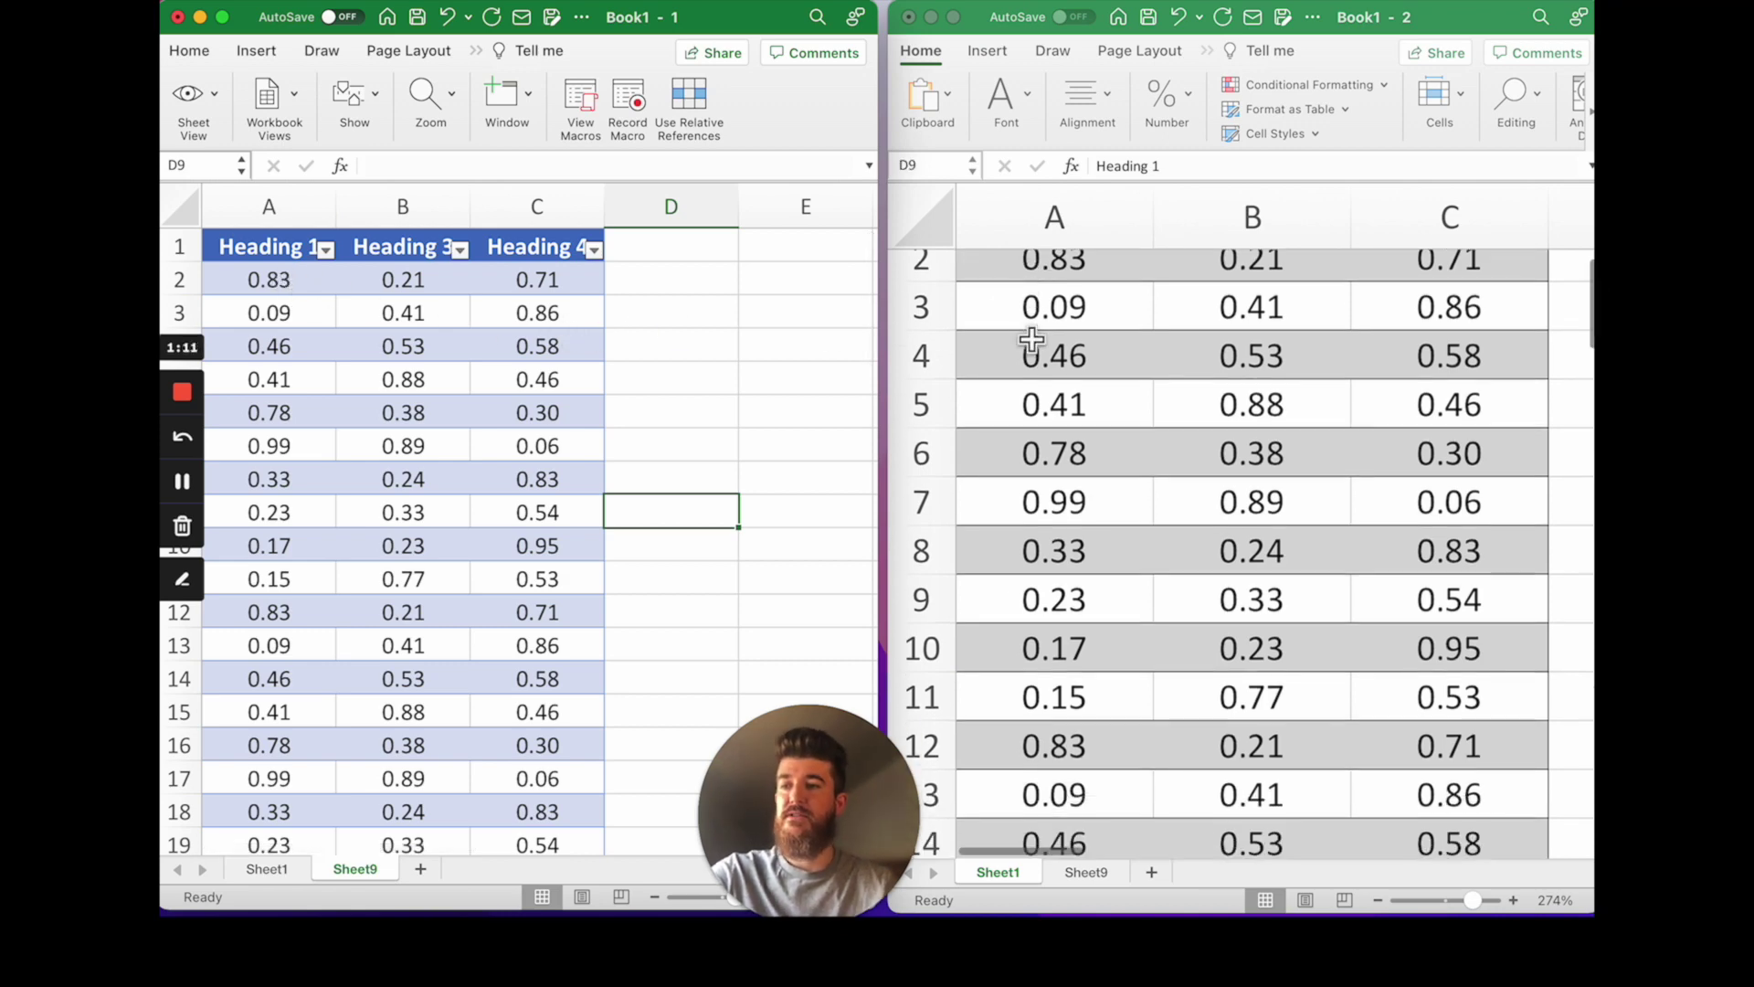
pyautogui.scroll(3, 1031, 338)
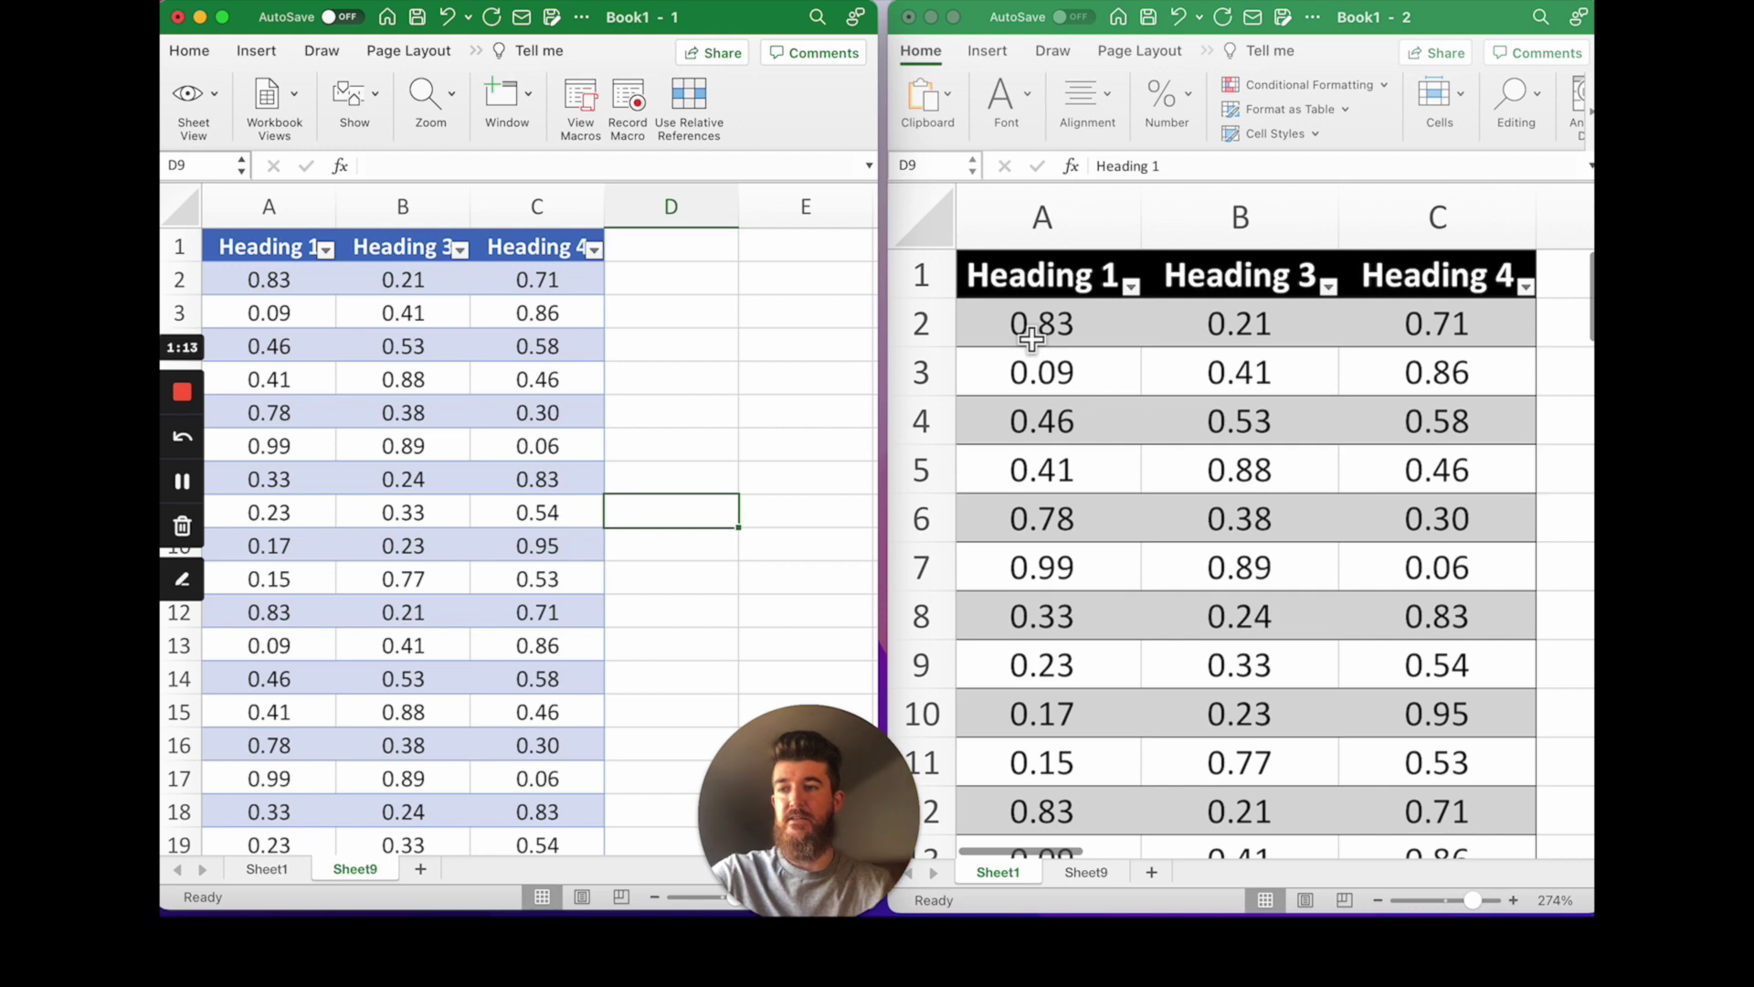
pyautogui.hscroll(-1, 1030, 338)
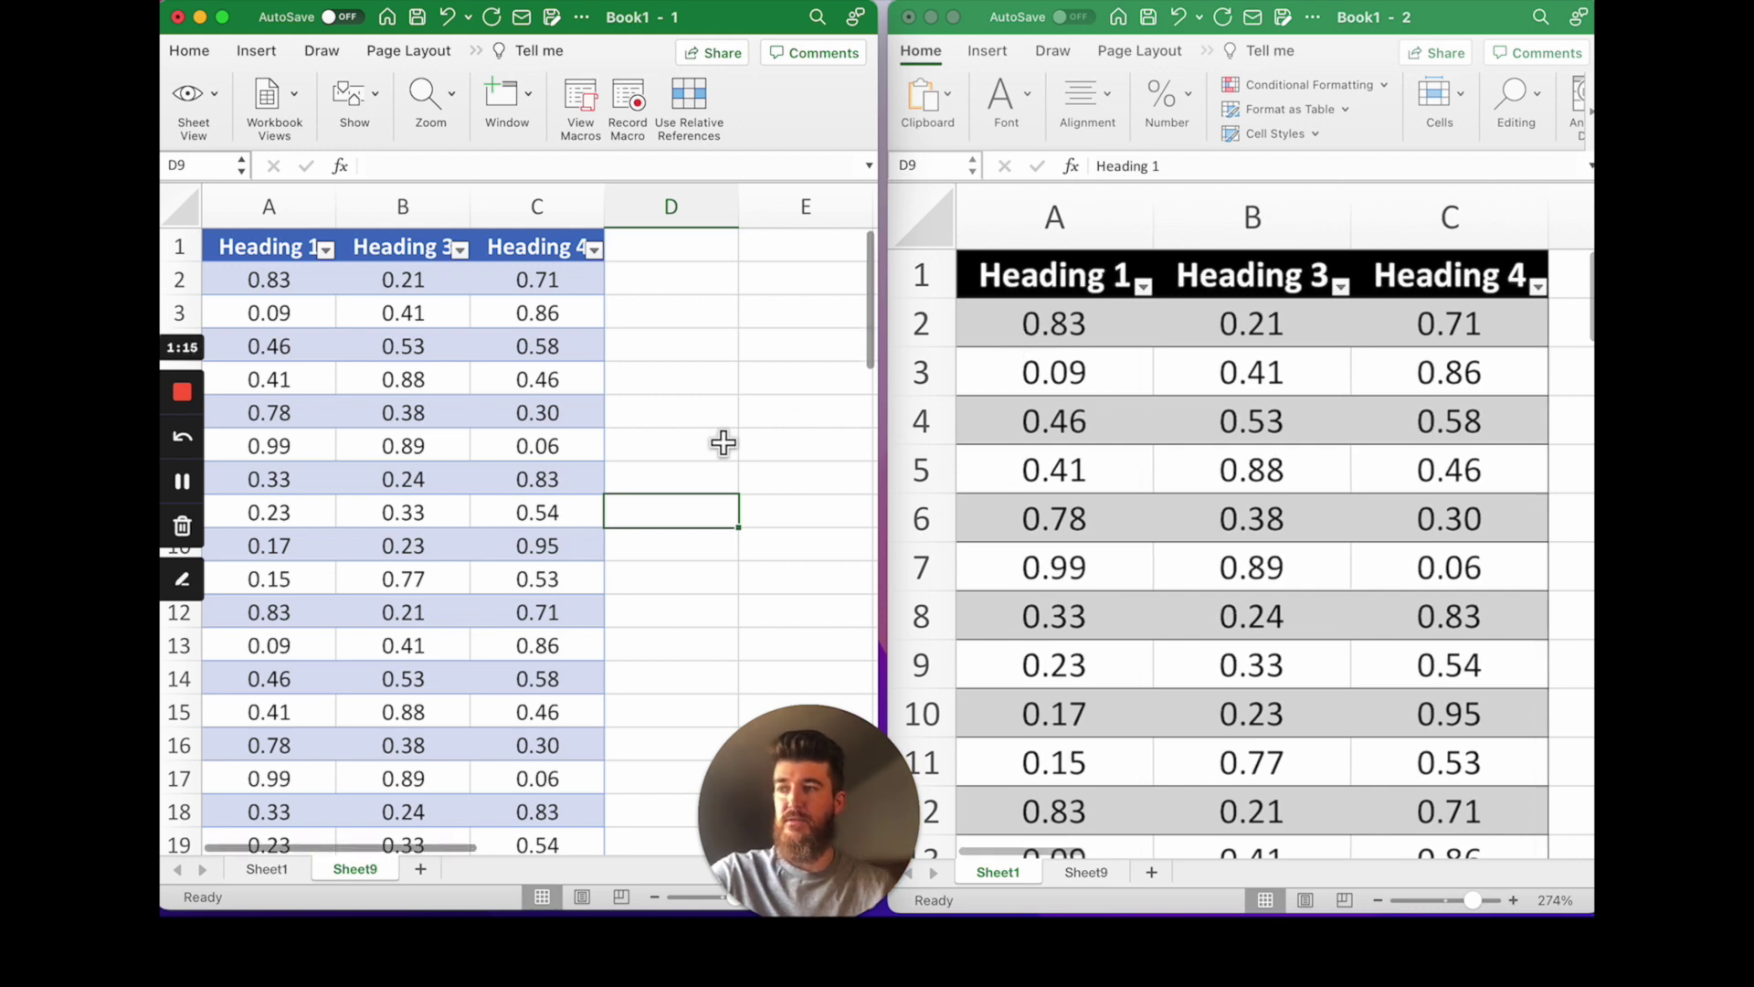